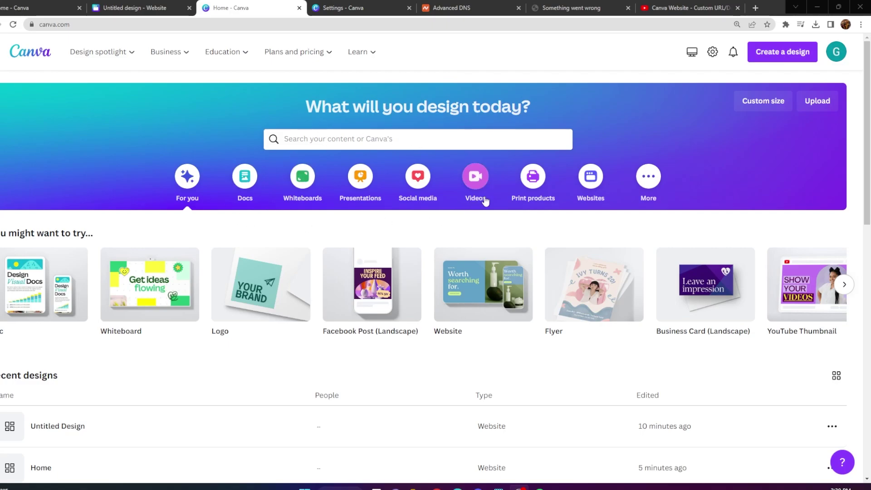
Start a blank website design and preview the dark green Tech Tech 'Make automation' template's pages
{"action": "left_click", "coordinate": [589, 180]}
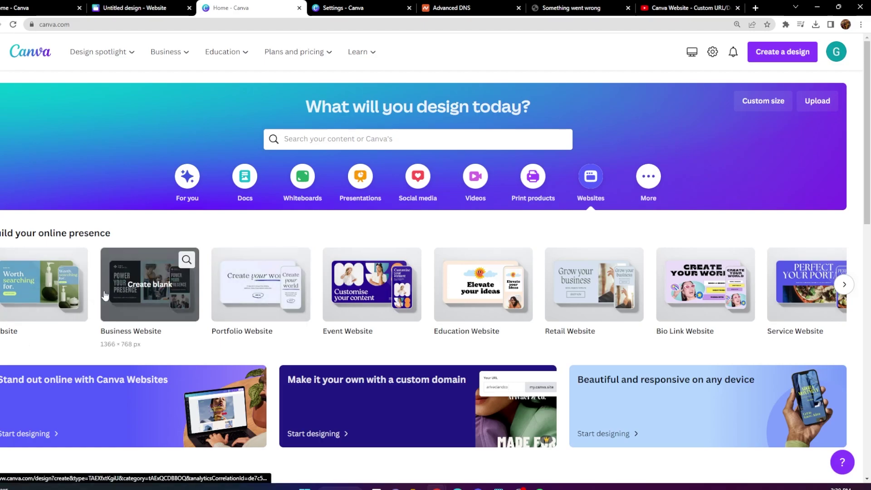
{"action": "left_click", "coordinate": [86, 304]}
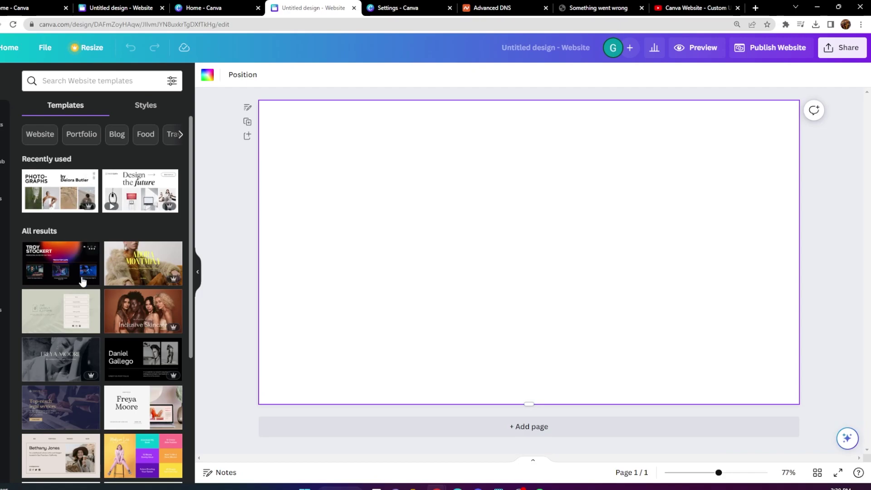
{"action": "scroll", "coordinate": [81, 279], "scroll_direction": "down", "scroll_amount": 3}
{"action": "scroll", "coordinate": [82, 282], "scroll_direction": "down", "scroll_amount": 4}
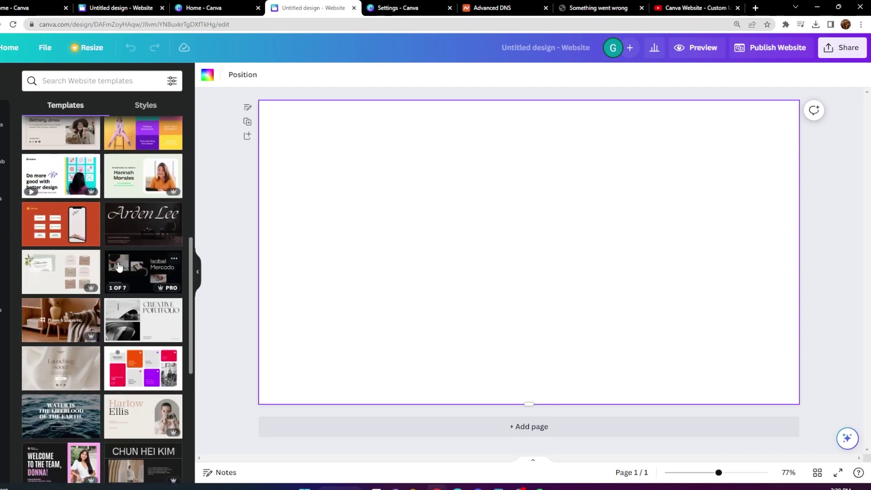
{"action": "scroll", "coordinate": [122, 265], "scroll_direction": "down", "scroll_amount": 4}
{"action": "scroll", "coordinate": [123, 263], "scroll_direction": "down", "scroll_amount": 3}
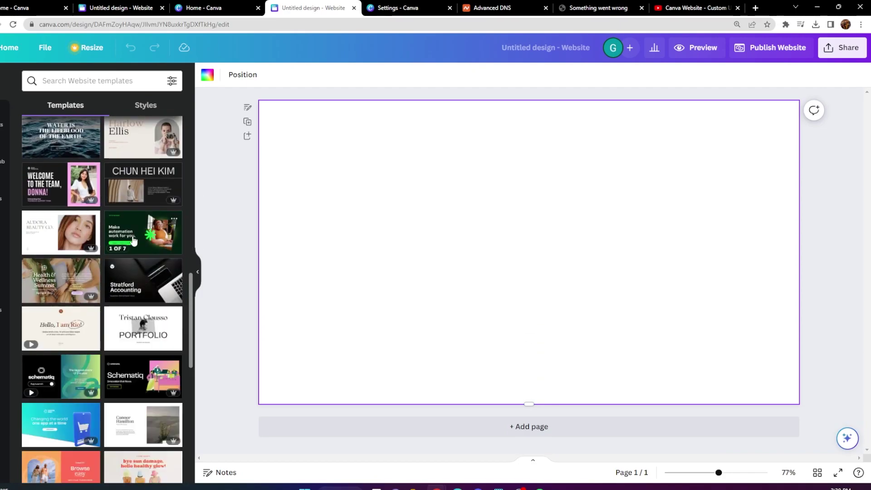
{"action": "scroll", "coordinate": [123, 236], "scroll_direction": "down", "scroll_amount": 10}
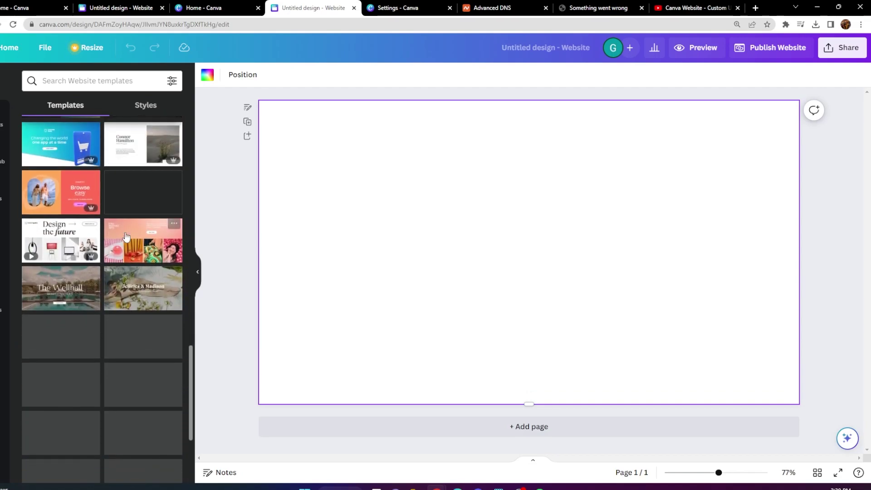
{"action": "scroll", "coordinate": [122, 236], "scroll_direction": "up", "scroll_amount": 10}
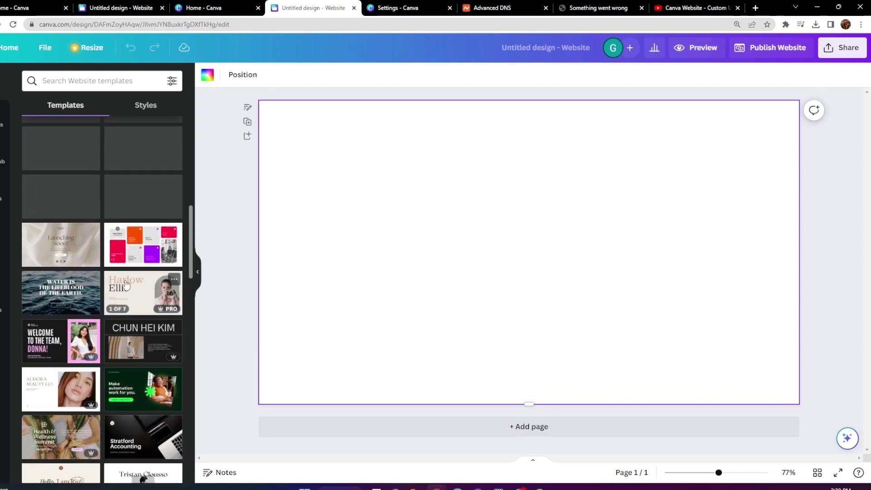
{"action": "left_click", "coordinate": [120, 389]}
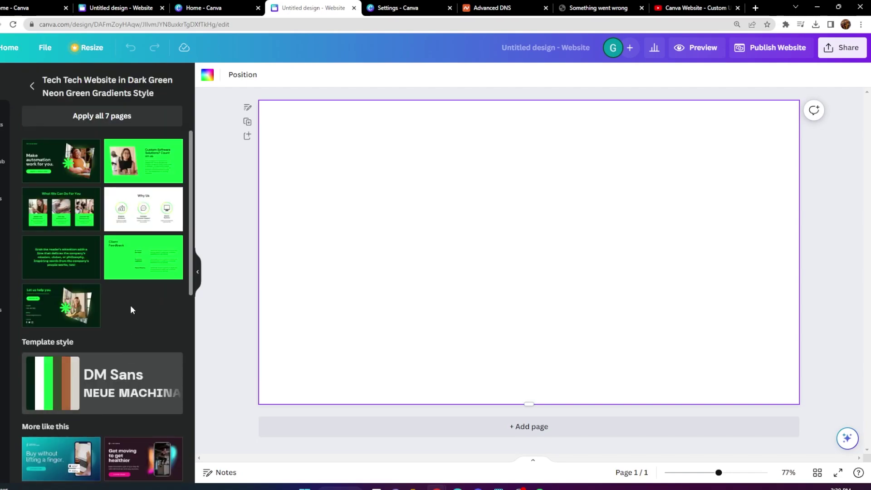
Apply the Make automation page and replace TEKTIAS in the heading with 'THE WEB GUIDE'
{"action": "left_click", "coordinate": [67, 179]}
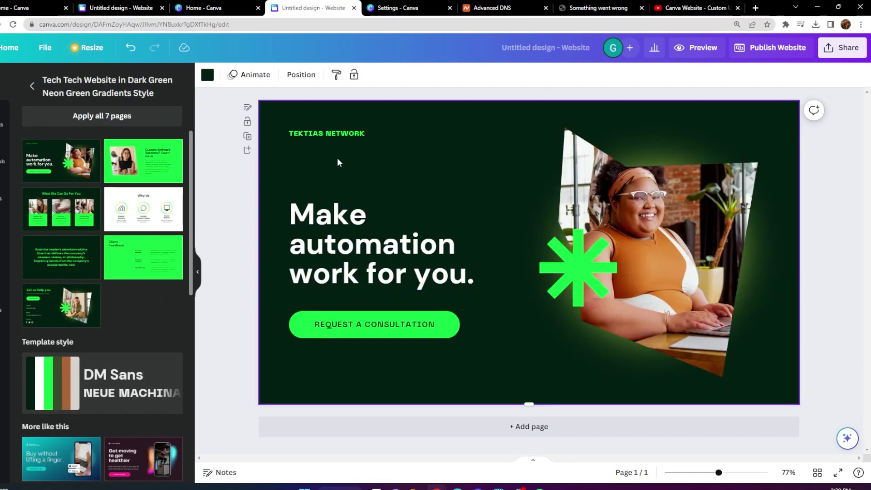
{"action": "left_click", "coordinate": [342, 135]}
{"action": "left_click", "coordinate": [342, 134]}
{"action": "left_click", "coordinate": [324, 133]}
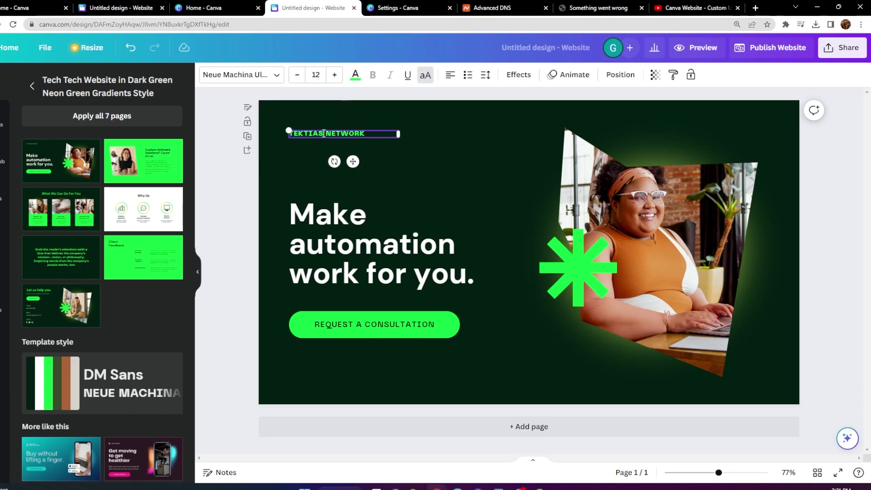
{"action": "double_click", "coordinate": [314, 133]}
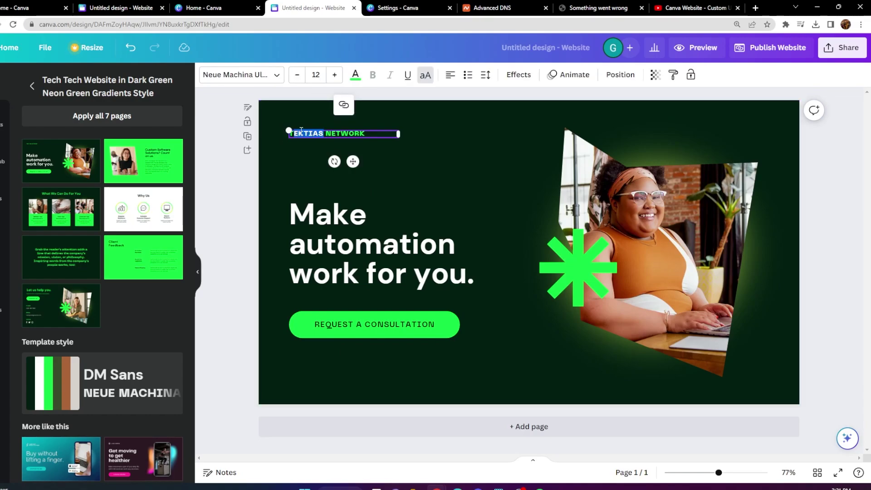
{"action": "type", "text": "THE WEB GUIDE"}
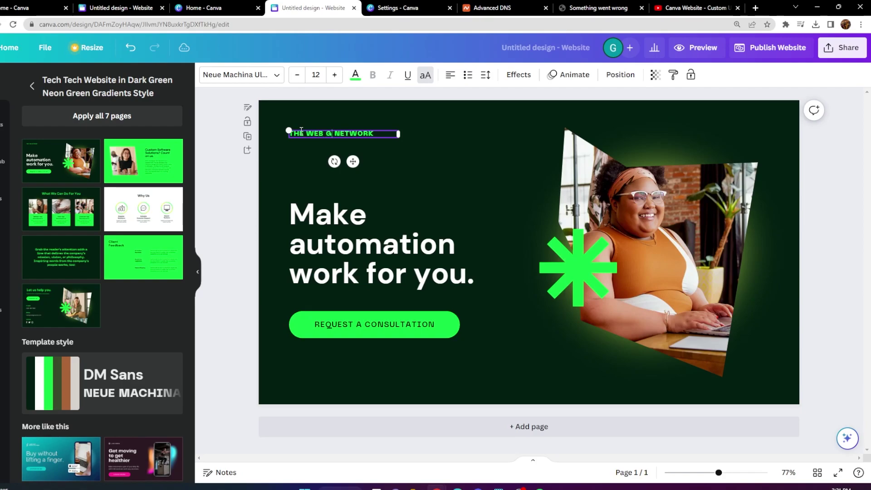
{"action": "left_click", "coordinate": [397, 126]}
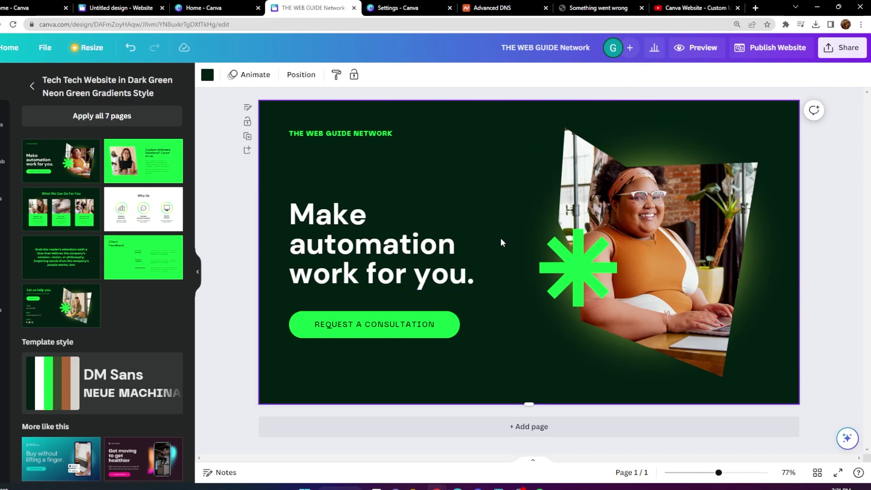
Choose to publish the website on a newly purchased domain
{"action": "left_click", "coordinate": [762, 53]}
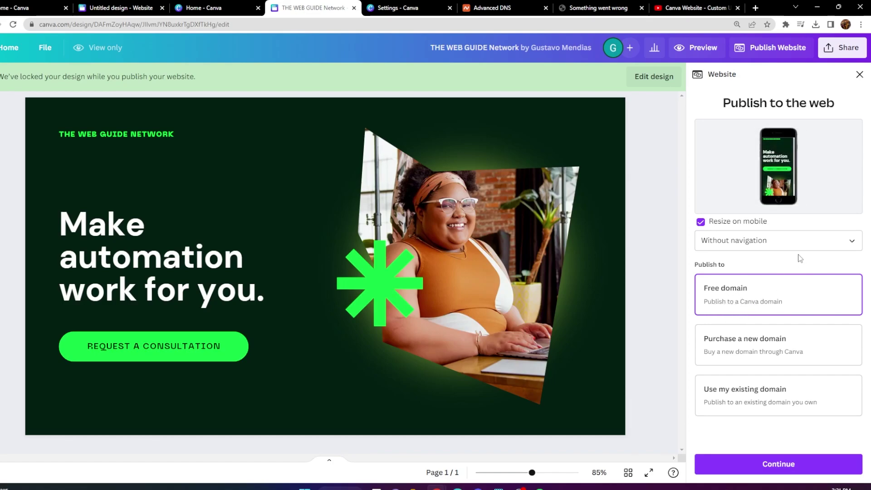
{"action": "left_click", "coordinate": [741, 347]}
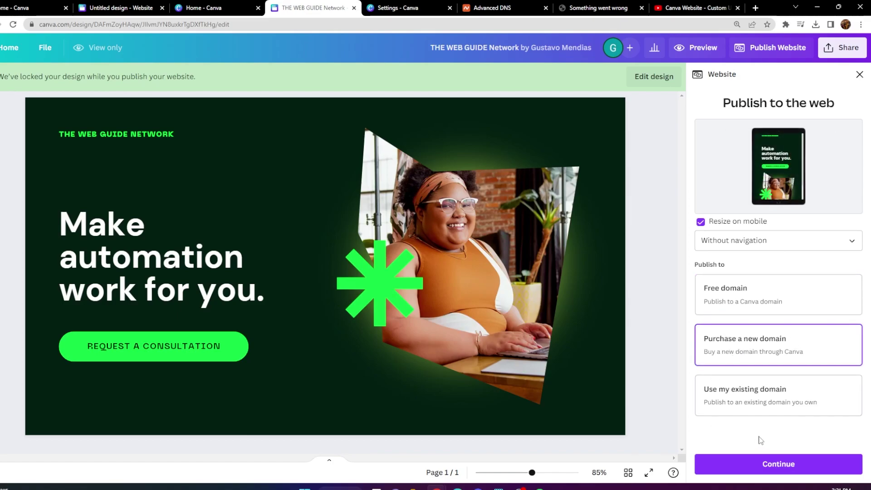
{"action": "left_click", "coordinate": [775, 463]}
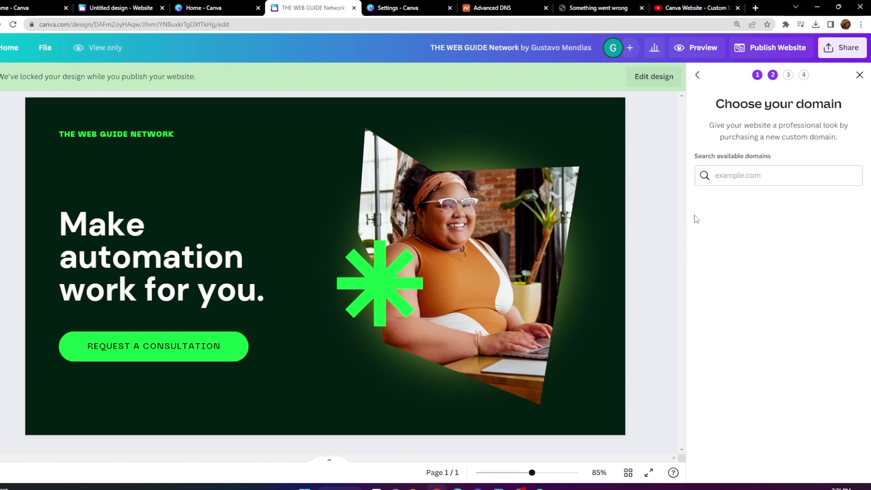
Search Canva's domain finder for STALGIACAM and review the available domains
{"action": "left_click", "coordinate": [742, 174]}
{"action": "type", "text": "s"}
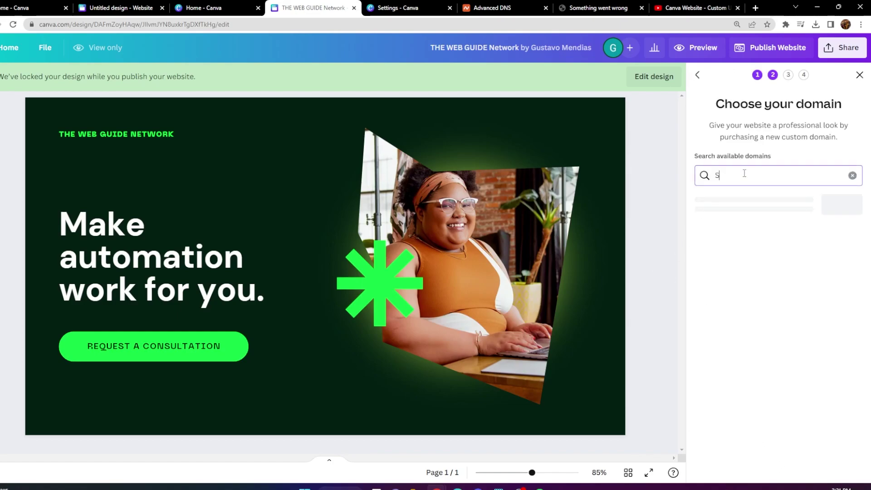
{"action": "type", "text": "TALGIACAM"}
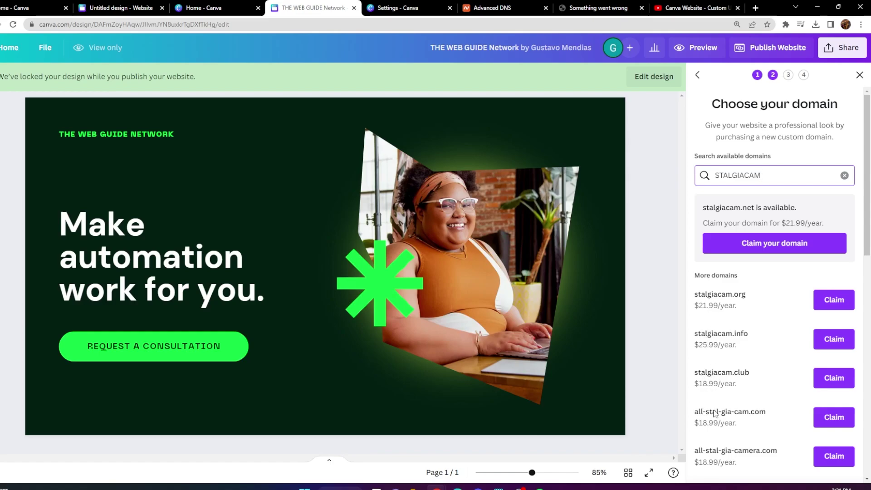
{"action": "scroll", "coordinate": [731, 399], "scroll_direction": "down", "scroll_amount": 5}
{"action": "scroll", "coordinate": [737, 377], "scroll_direction": "up", "scroll_amount": 5}
{"action": "left_click", "coordinate": [499, 8]}
Delete the TXT record and both A records from stalgiacam.com's Namecheap DNS
{"action": "scroll", "coordinate": [250, 156], "scroll_direction": "up", "scroll_amount": 3}
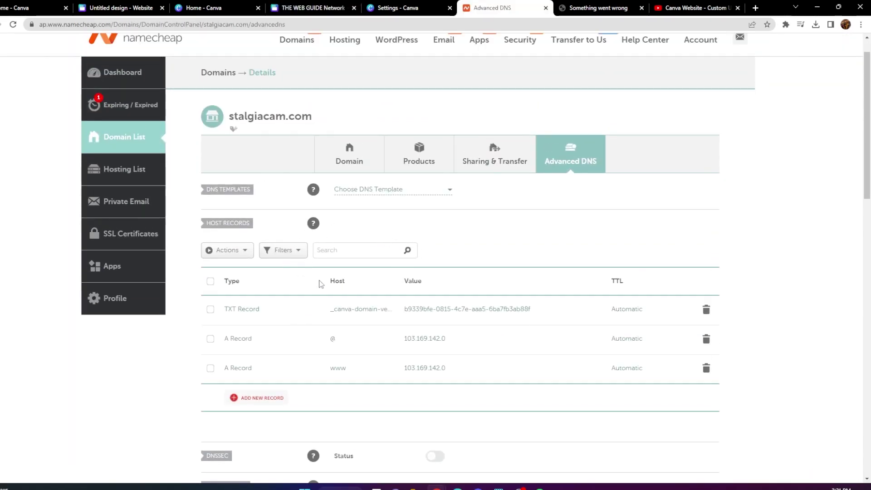
{"action": "left_click", "coordinate": [706, 310]}
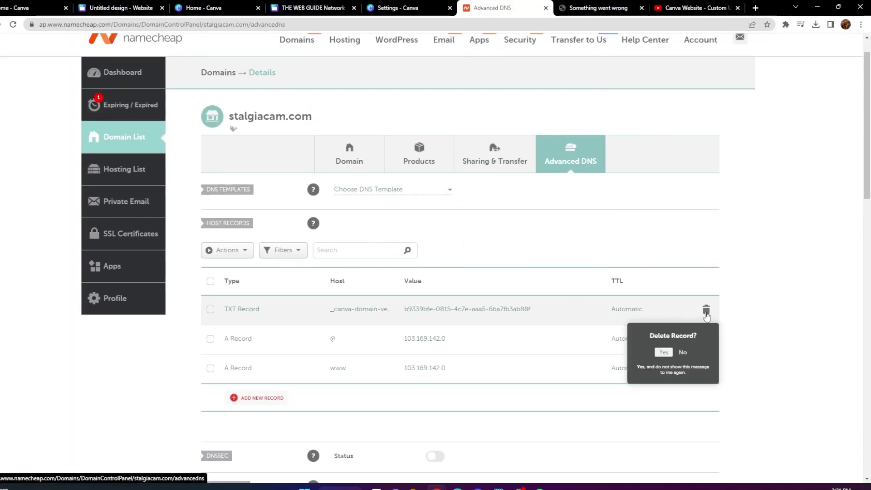
{"action": "left_click", "coordinate": [666, 352]}
{"action": "left_click", "coordinate": [706, 339]}
{"action": "left_click", "coordinate": [663, 382]}
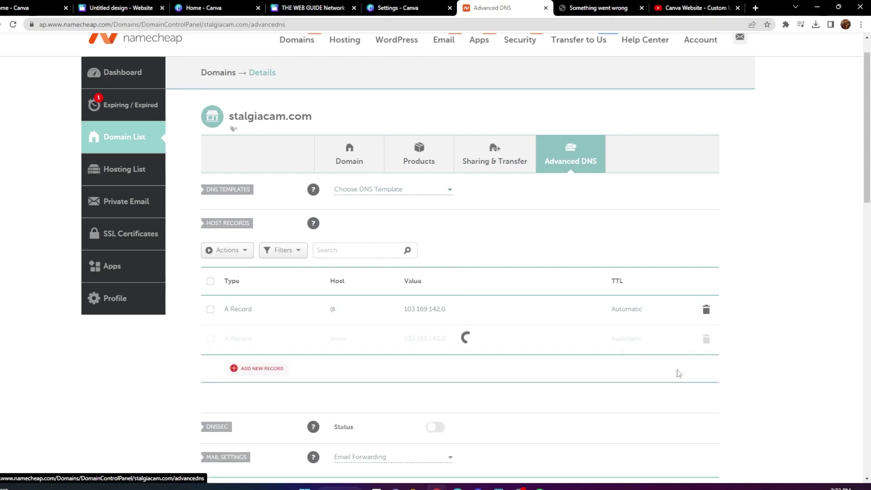
{"action": "left_click", "coordinate": [706, 309]}
{"action": "left_click", "coordinate": [662, 352]}
{"action": "scroll", "coordinate": [342, 159], "scroll_direction": "up", "scroll_amount": 1}
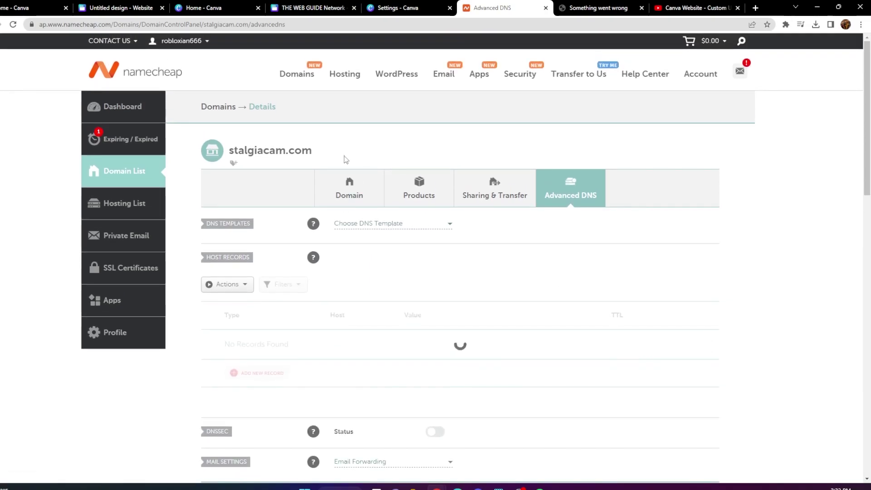
Open Namecheap's domain search in a new tab and close the Canva Website video tab
{"action": "mouse_move", "coordinate": [296, 72]}
{"action": "right_click", "coordinate": [297, 103]}
{"action": "left_click", "coordinate": [320, 108]}
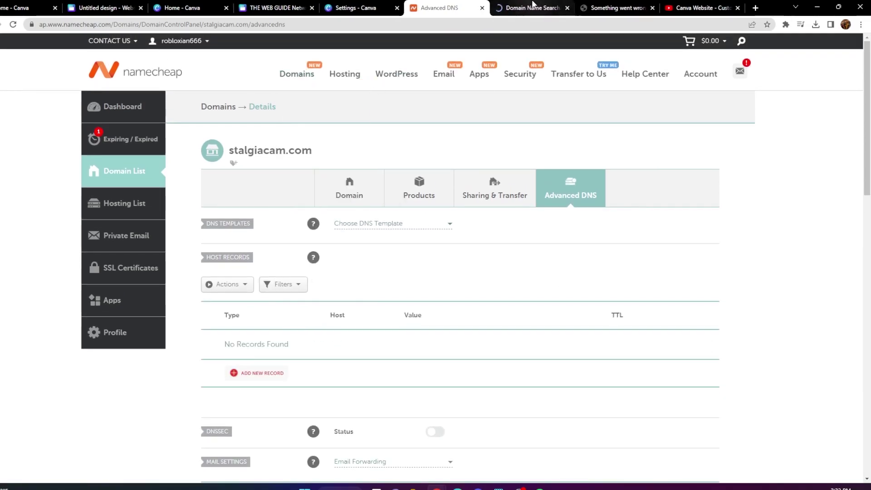
{"action": "left_click", "coordinate": [529, 8]}
{"action": "left_click", "coordinate": [738, 7]}
Search Namecheap for STALGIACAM and compare the results with Canva's domain suggestions
{"action": "scroll", "coordinate": [336, 284], "scroll_direction": "down", "scroll_amount": 3}
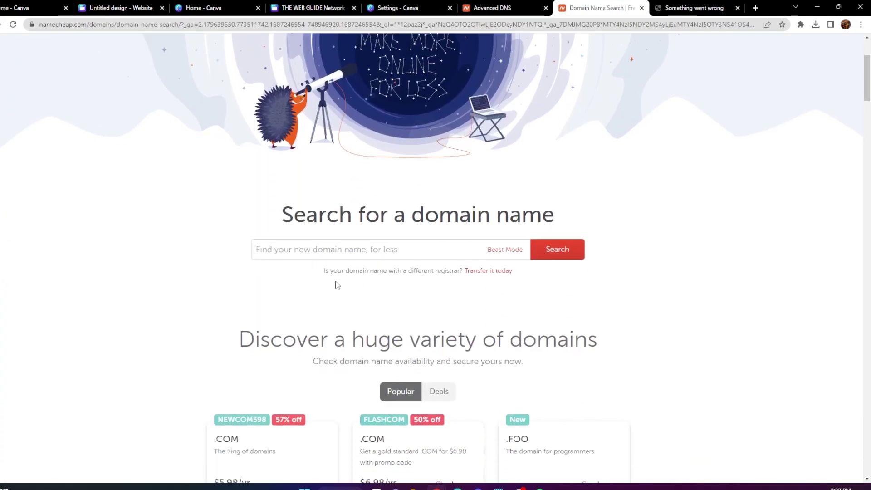
{"action": "left_click", "coordinate": [336, 253]}
{"action": "type", "text": "STAL"}
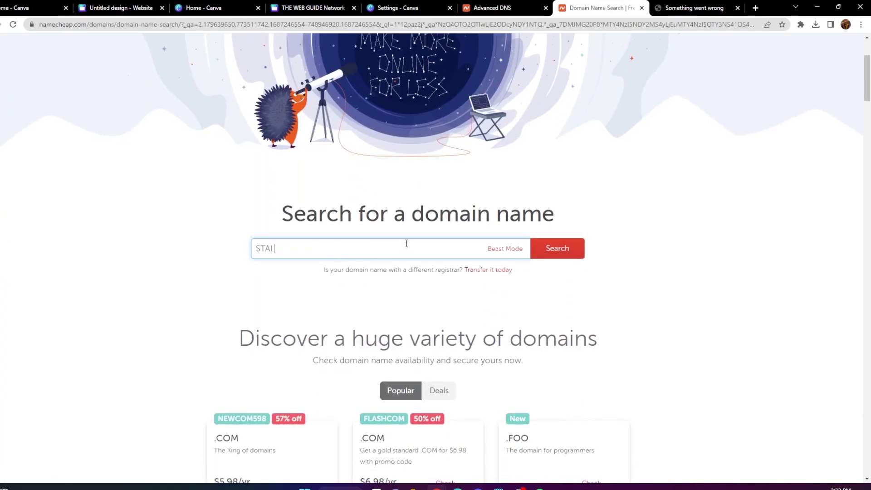
{"action": "type", "text": "GIACAM"}
{"action": "key", "text": "Return"}
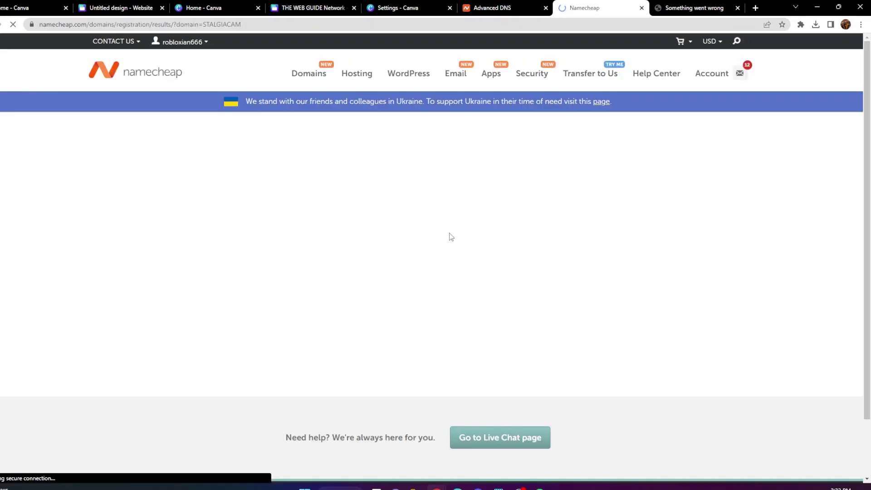
{"action": "scroll", "coordinate": [298, 224], "scroll_direction": "down", "scroll_amount": 5}
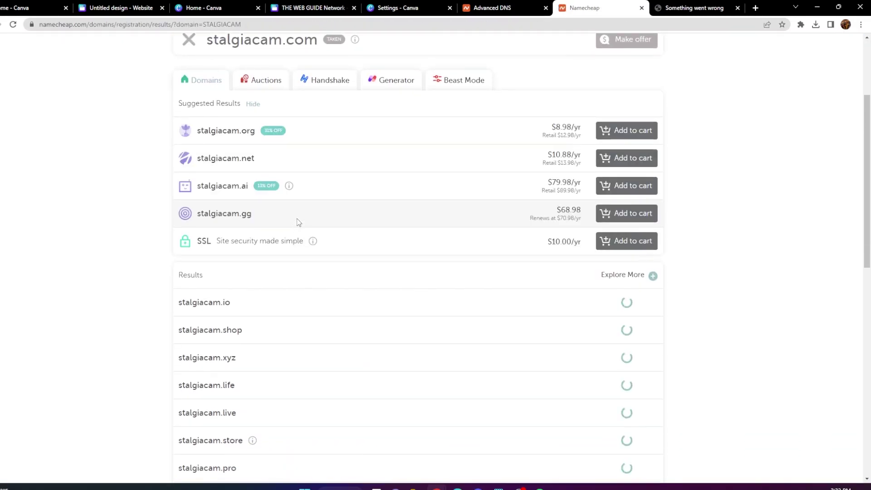
{"action": "scroll", "coordinate": [333, 148], "scroll_direction": "up", "scroll_amount": 2}
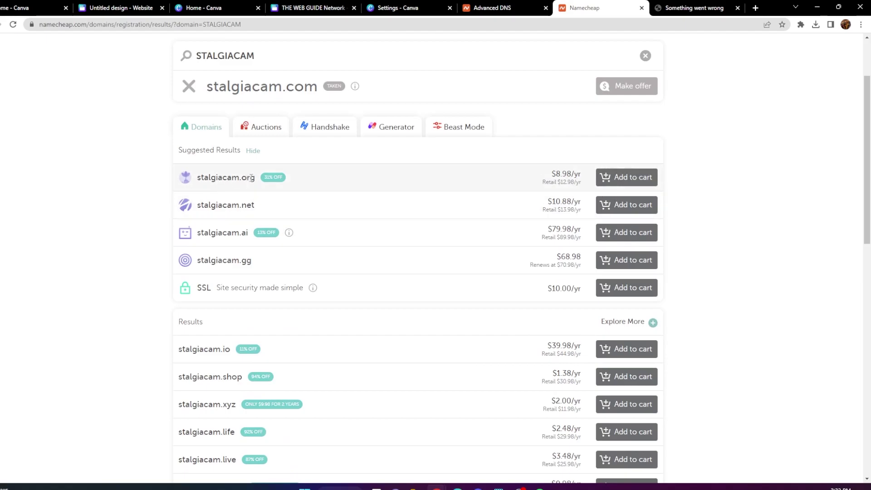
{"action": "left_click", "coordinate": [345, 8]}
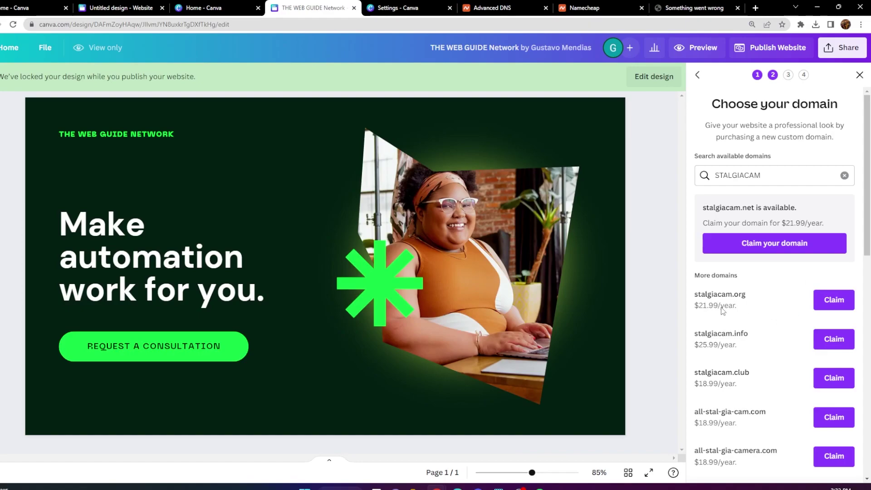
{"action": "left_click", "coordinate": [585, 7]}
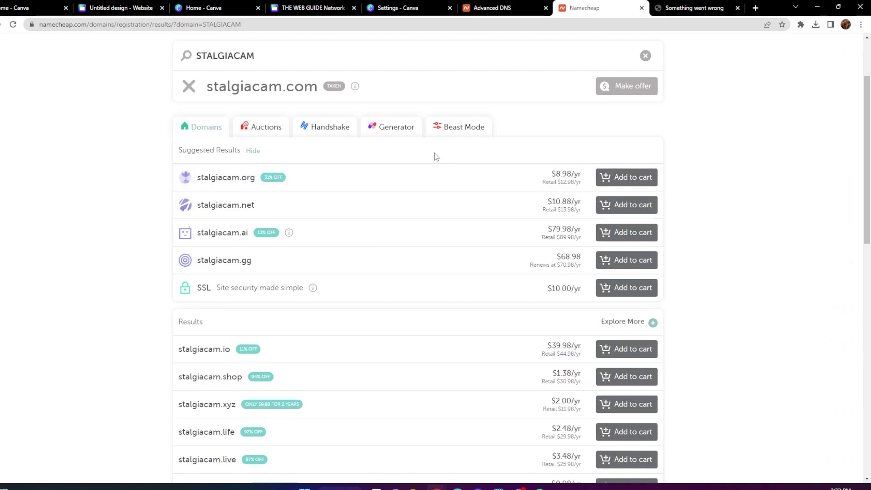
{"action": "scroll", "coordinate": [337, 204], "scroll_direction": "up", "scroll_amount": 2}
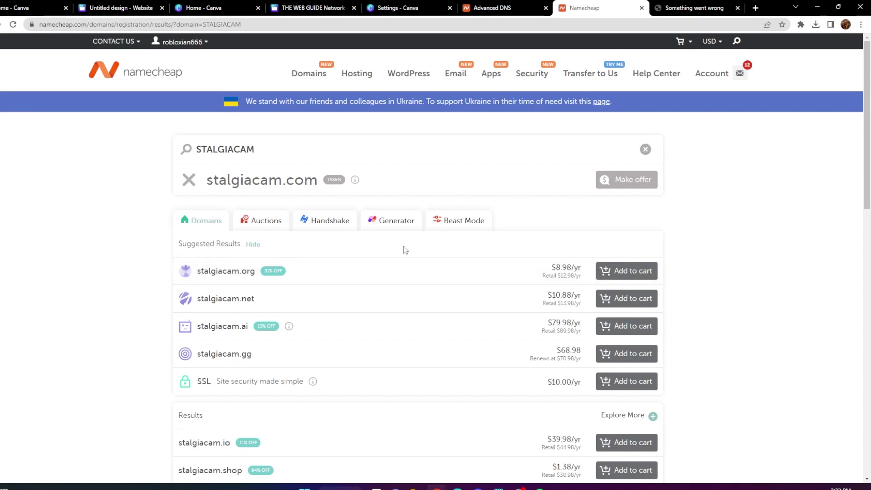
Close the Namecheap search, return to THE WEB GUIDE Network design, and clear the STALGIACAM query
{"action": "left_click", "coordinate": [641, 7]}
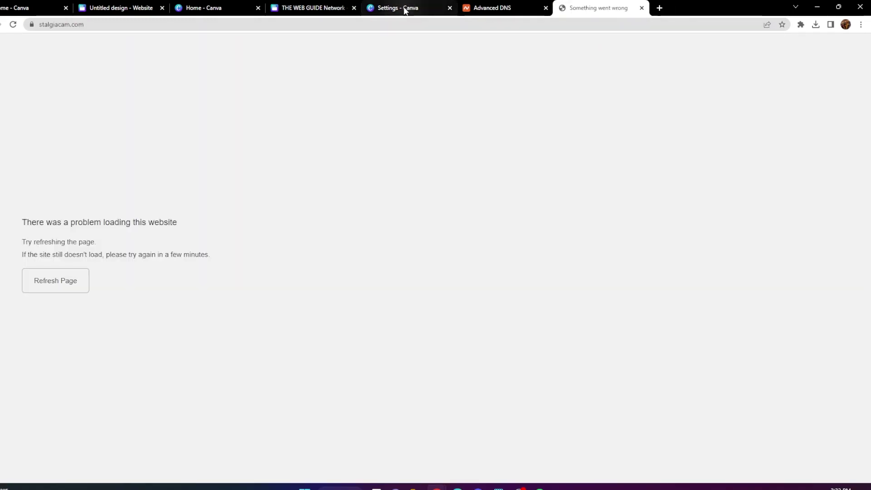
{"action": "left_click", "coordinate": [399, 8]}
{"action": "left_click", "coordinate": [313, 8]}
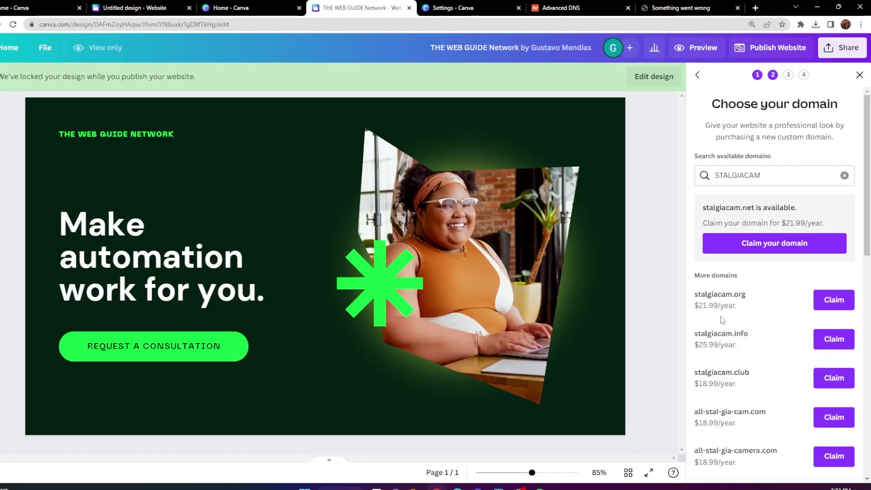
{"action": "scroll", "coordinate": [732, 270], "scroll_direction": "down", "scroll_amount": 8}
{"action": "scroll", "coordinate": [732, 270], "scroll_direction": "down", "scroll_amount": 4}
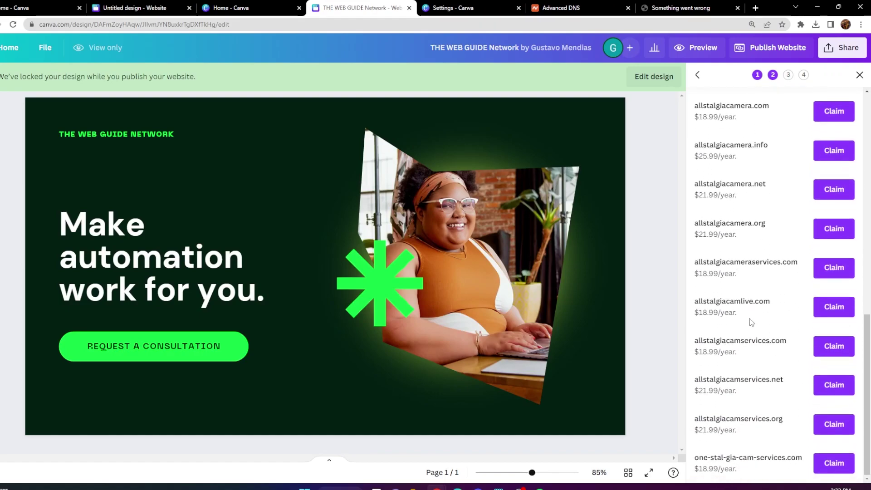
{"action": "scroll", "coordinate": [735, 318], "scroll_direction": "up", "scroll_amount": 15}
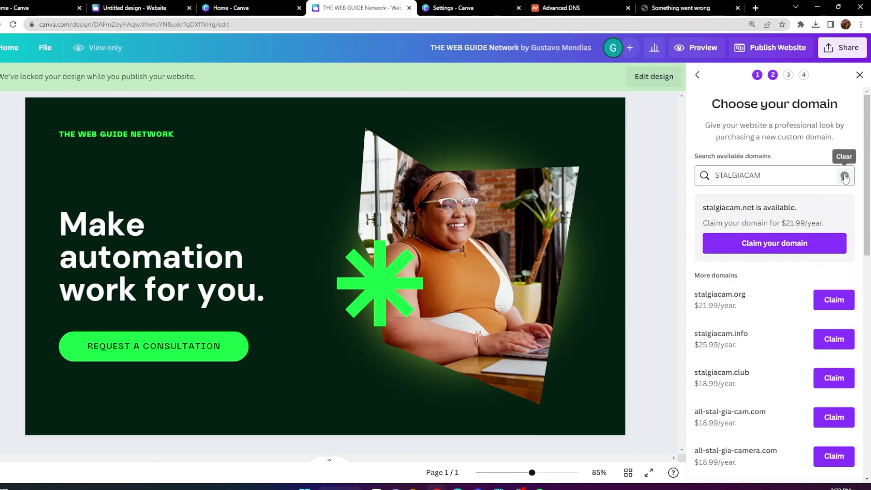
{"action": "left_click", "coordinate": [844, 176]}
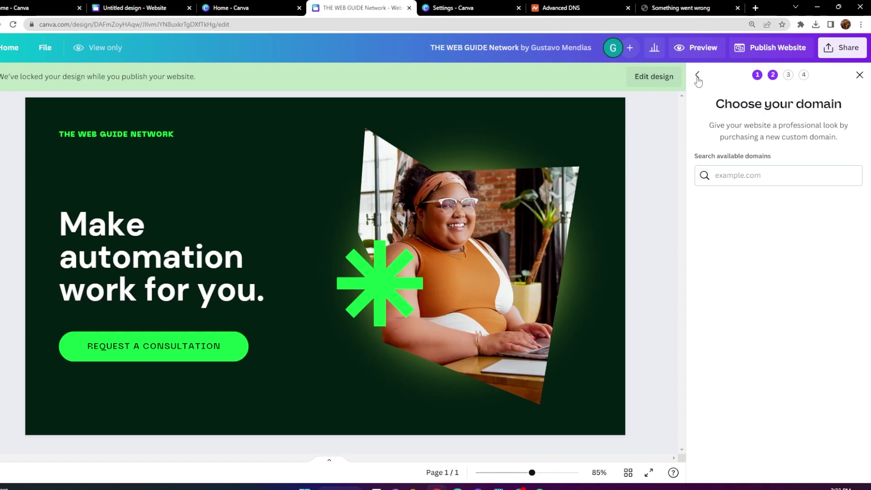
After briefly trying the free Canva domain, select 'Use my existing domain' instead
{"action": "left_click", "coordinate": [697, 75]}
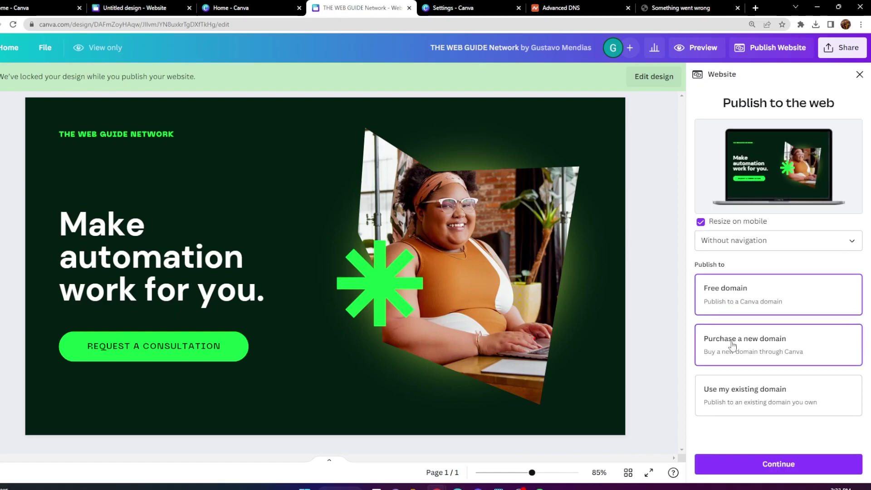
{"action": "left_click", "coordinate": [762, 463]}
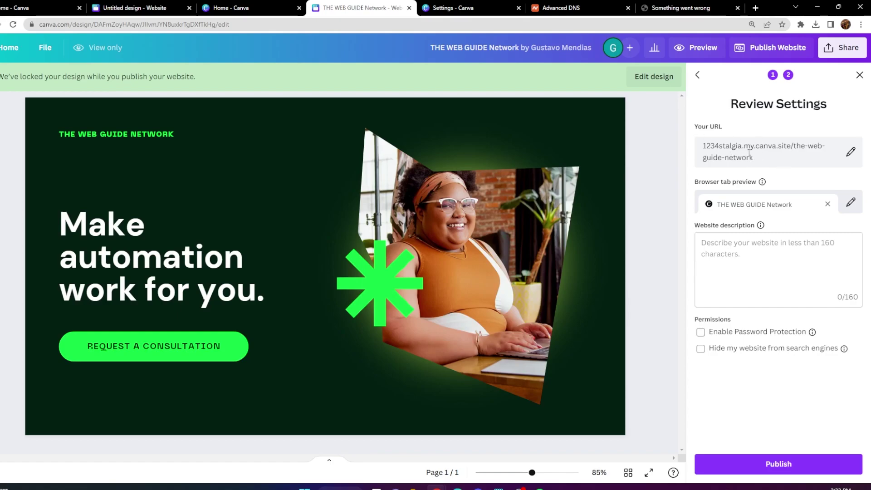
{"action": "left_click", "coordinate": [699, 77]}
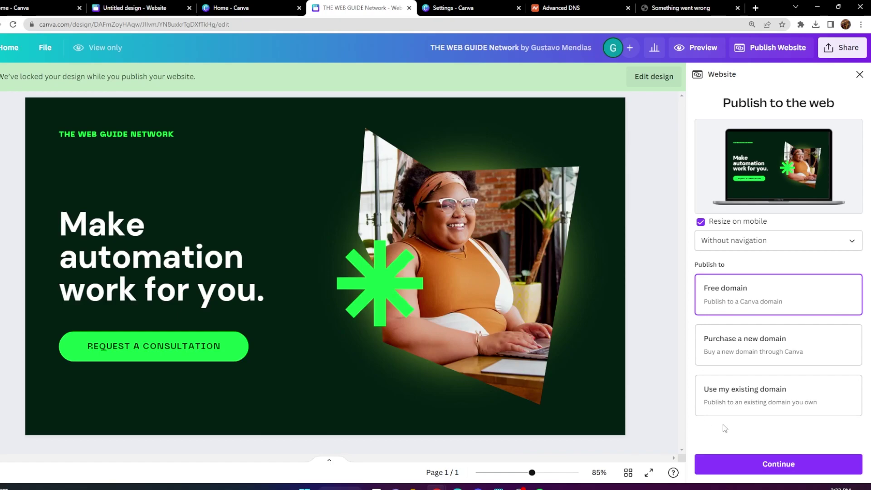
{"action": "left_click", "coordinate": [738, 402]}
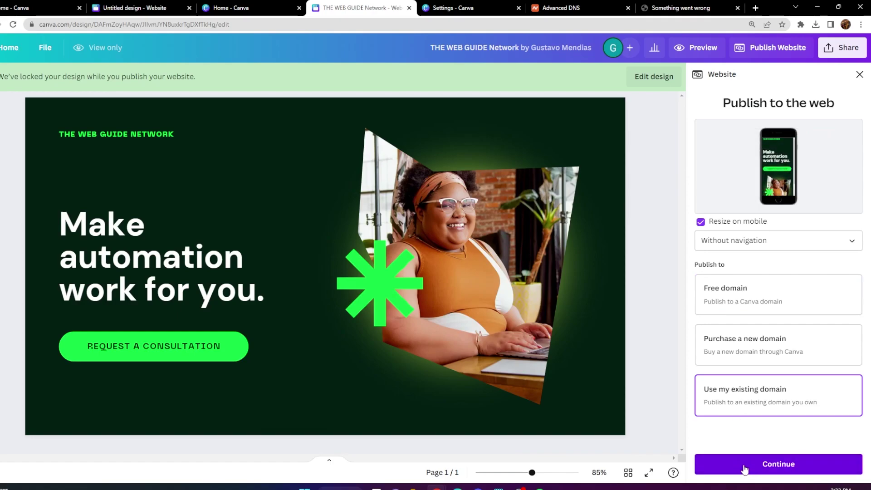
Pick stalgiacam.com from the Connected domains dropdown as the publish domain
{"action": "left_click", "coordinate": [744, 467]}
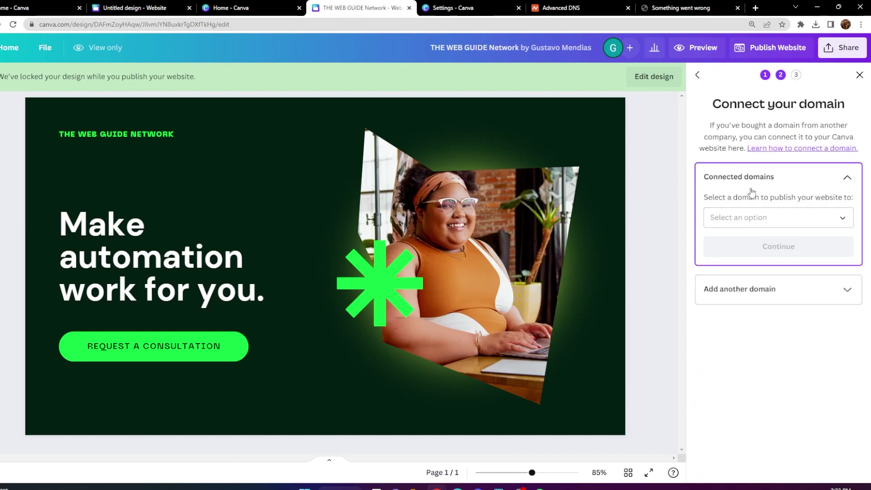
{"action": "left_click", "coordinate": [738, 218]}
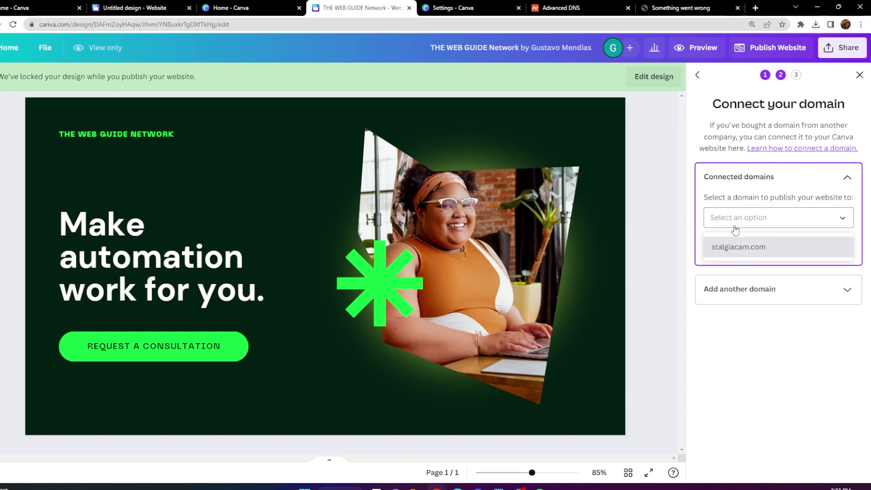
{"action": "left_click", "coordinate": [748, 223]}
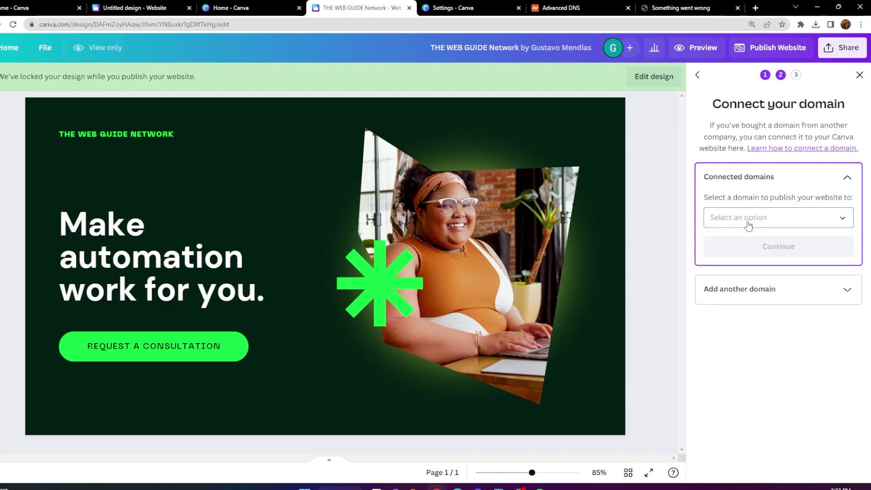
{"action": "left_click", "coordinate": [759, 294]}
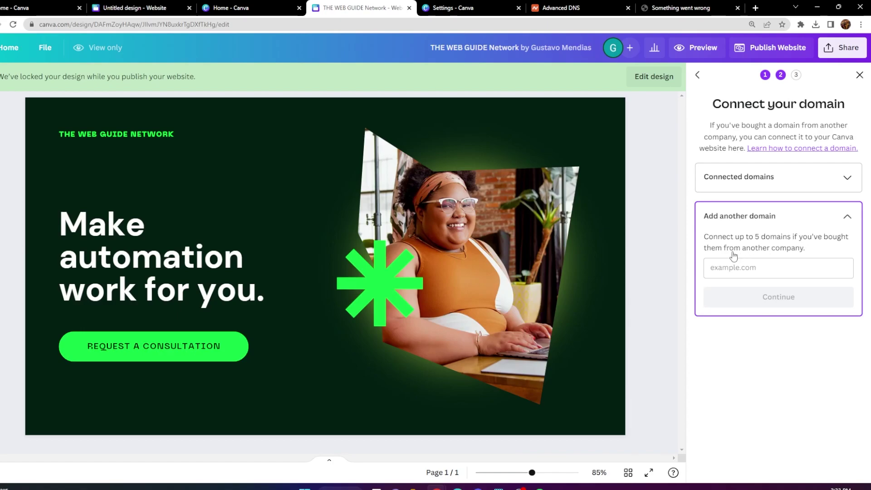
{"action": "left_click", "coordinate": [739, 193]}
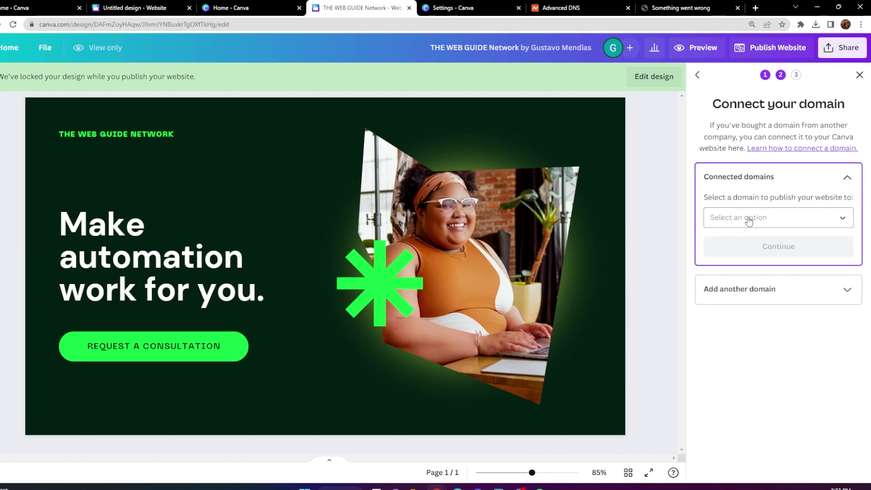
{"action": "left_click", "coordinate": [737, 220]}
{"action": "left_click", "coordinate": [746, 248]}
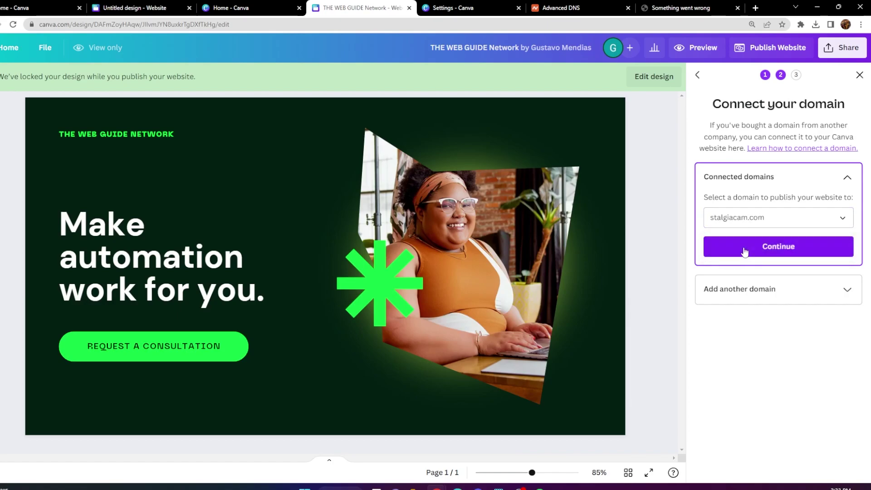
Confirm stalgiacam.com has no Namecheap host records yet, then return to Canva
{"action": "left_click", "coordinate": [558, 9]}
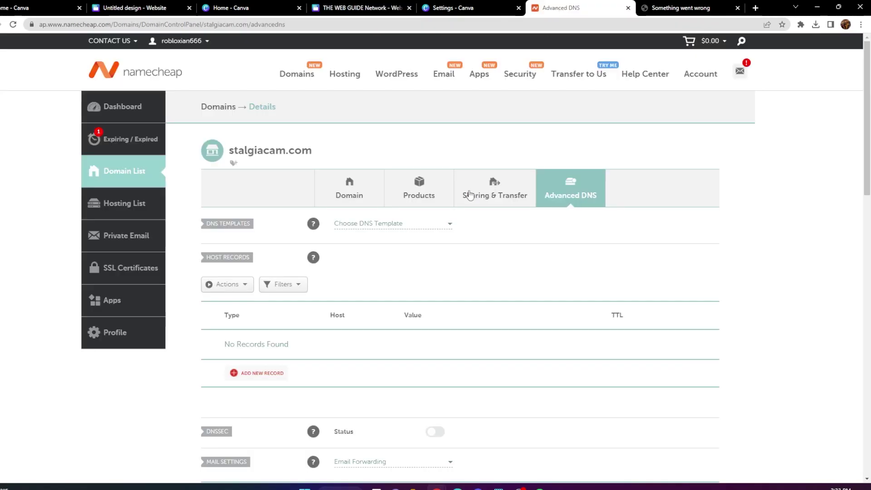
{"action": "scroll", "coordinate": [345, 266], "scroll_direction": "down", "scroll_amount": 2}
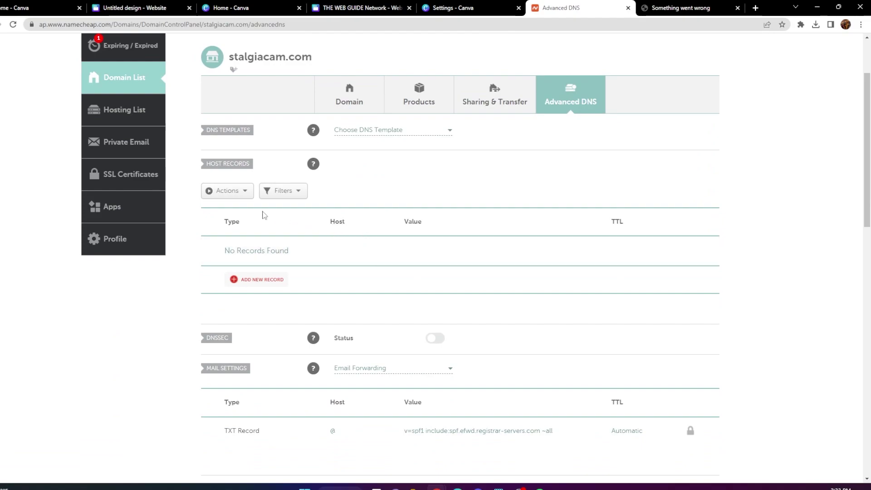
{"action": "scroll", "coordinate": [231, 251], "scroll_direction": "up", "scroll_amount": 2}
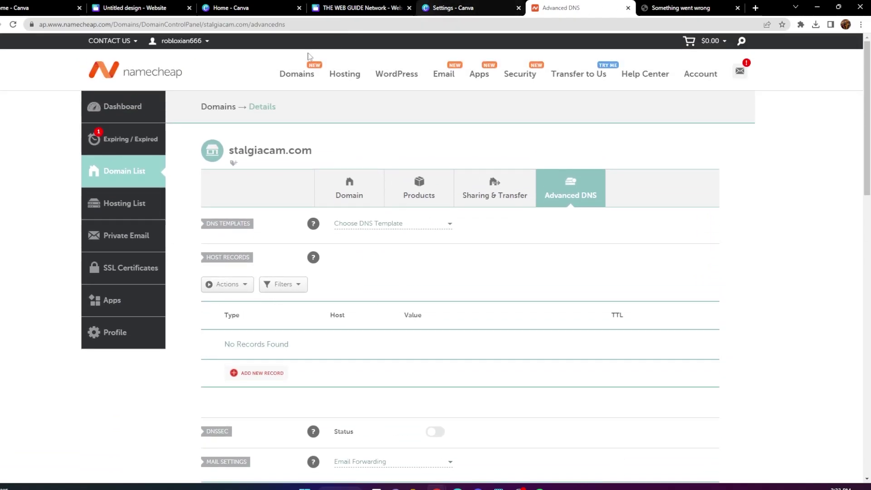
{"action": "left_click", "coordinate": [352, 10]}
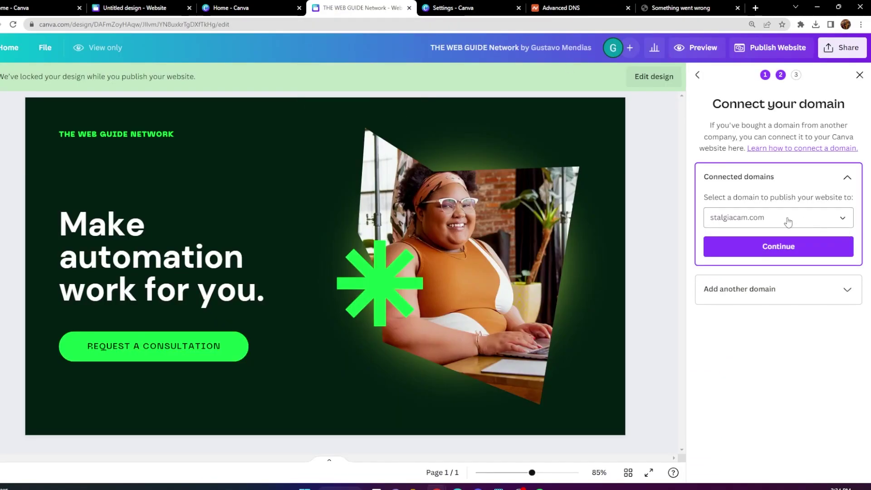
Continue through Canva's domain settings steps and review stalgiacam.com's Namecheap DNS records
{"action": "left_click", "coordinate": [767, 249]}
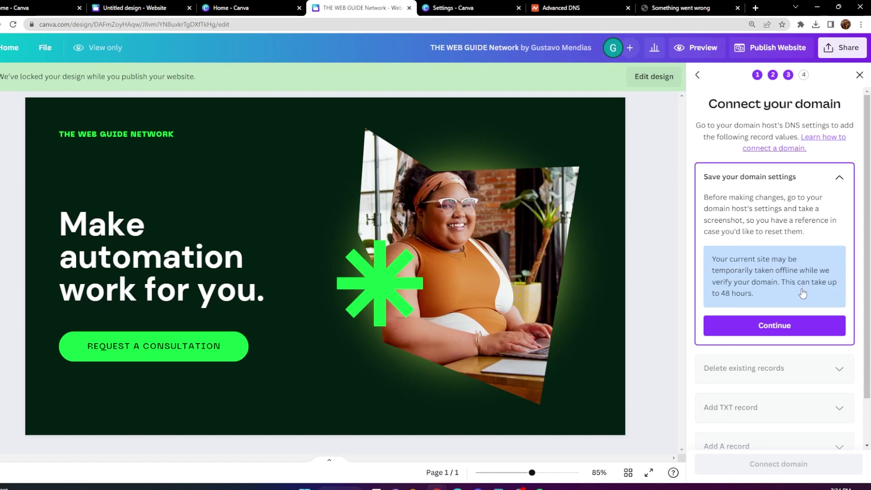
{"action": "left_click", "coordinate": [744, 332]}
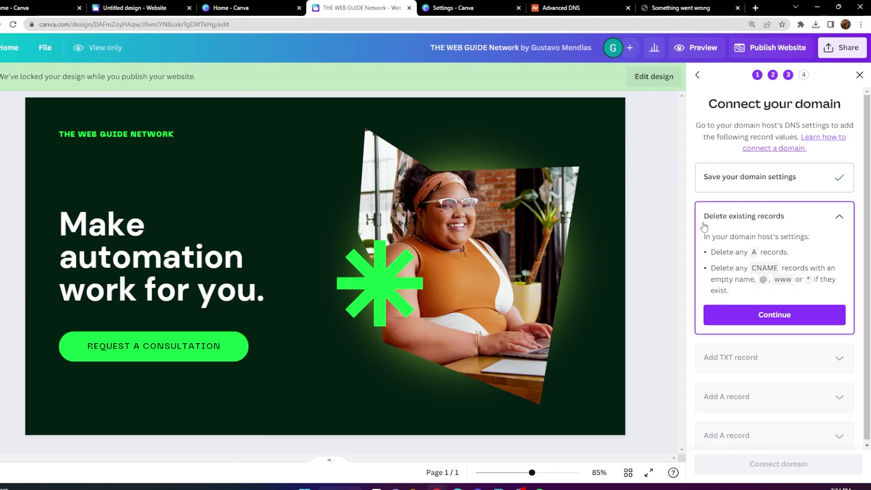
{"action": "left_click", "coordinate": [554, 8]}
{"action": "scroll", "coordinate": [262, 307], "scroll_direction": "down", "scroll_amount": 1}
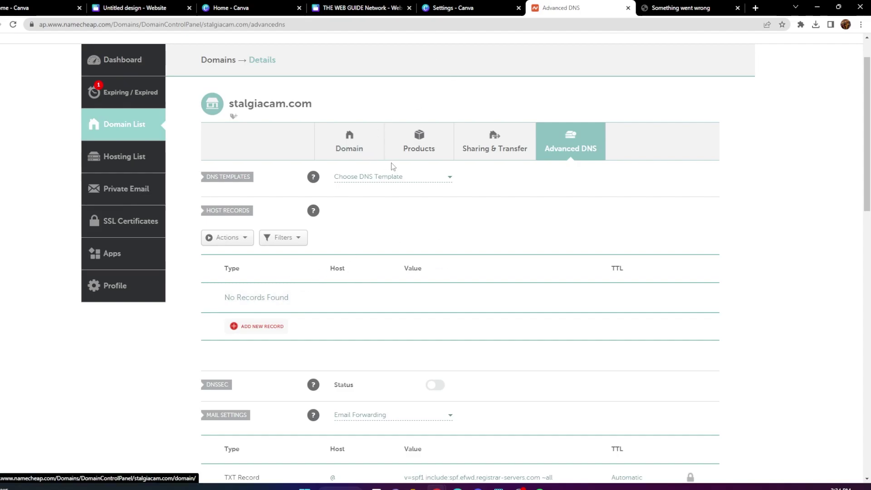
{"action": "left_click", "coordinate": [379, 13]}
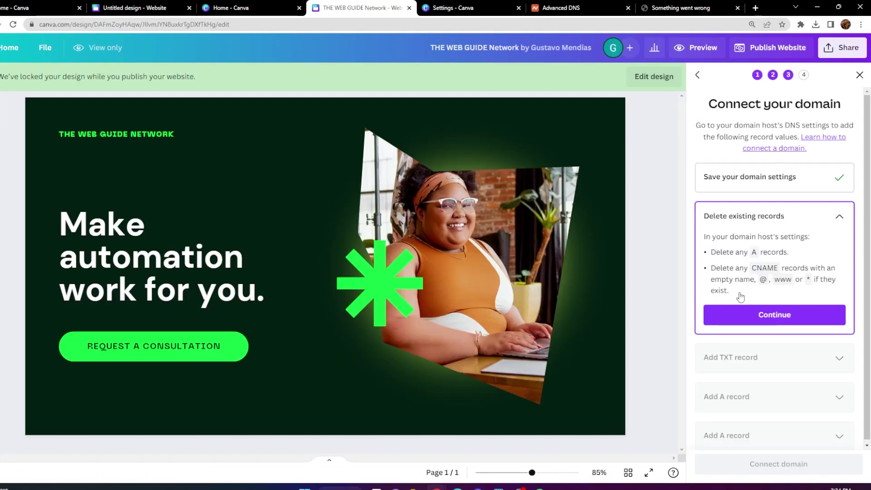
Finish the delete-records step and copy the _canva-domain-verify TXT host name
{"action": "left_click", "coordinate": [757, 318]}
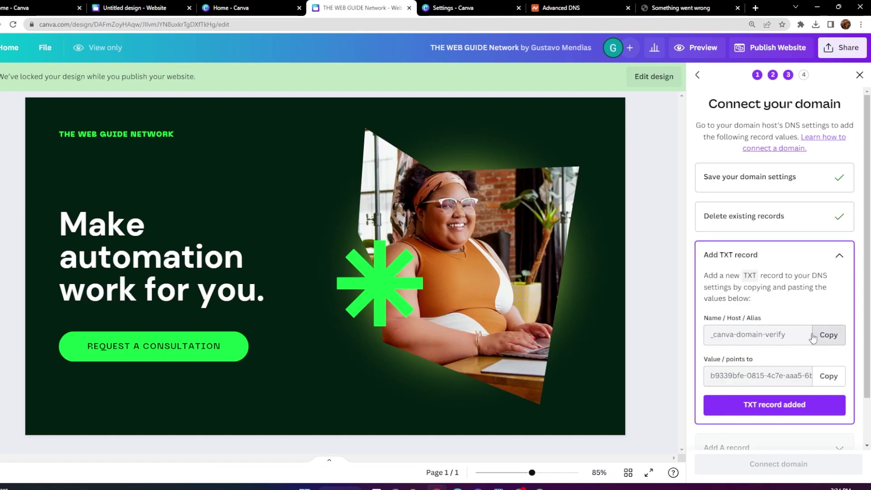
{"action": "left_click", "coordinate": [826, 339]}
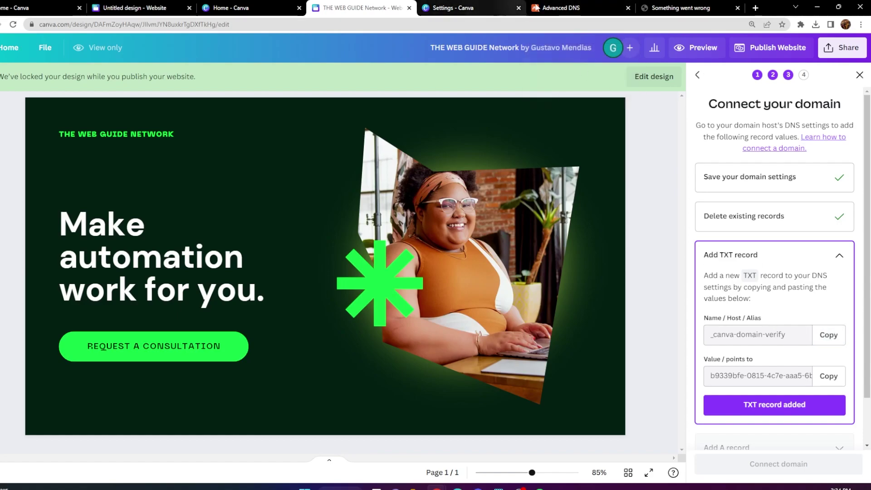
{"action": "left_click", "coordinate": [561, 8]}
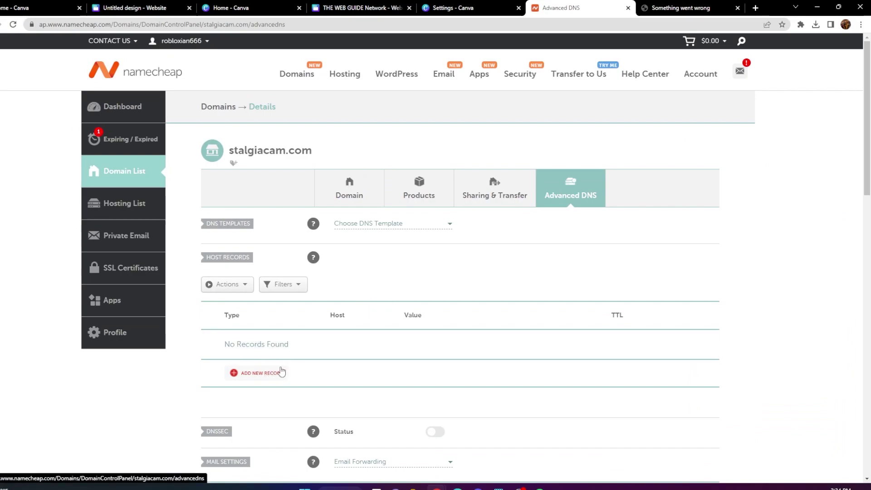
Add a new TXT record in Namecheap with host _canva-domain-verify
{"action": "left_click", "coordinate": [261, 379]}
{"action": "scroll", "coordinate": [259, 379], "scroll_direction": "down", "scroll_amount": 4}
{"action": "scroll", "coordinate": [263, 200], "scroll_direction": "down", "scroll_amount": 3}
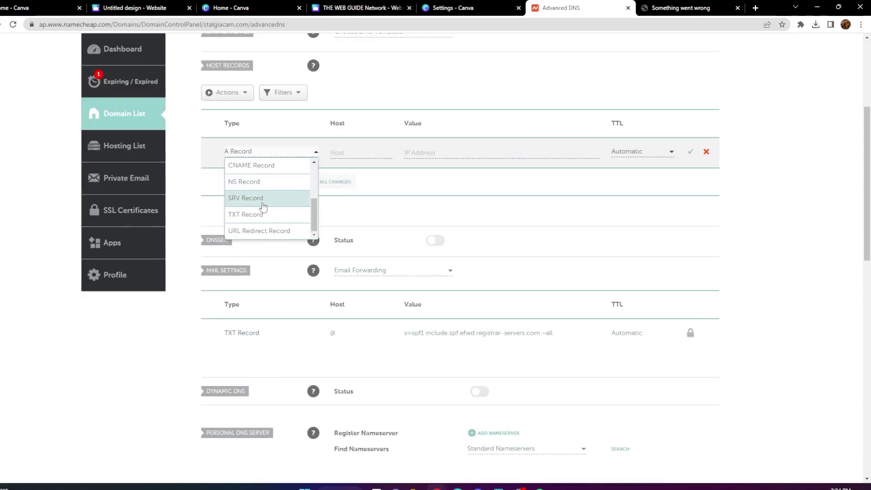
{"action": "left_click", "coordinate": [261, 214]}
{"action": "scroll", "coordinate": [350, 218], "scroll_direction": "up", "scroll_amount": 1}
{"action": "left_click", "coordinate": [349, 201]}
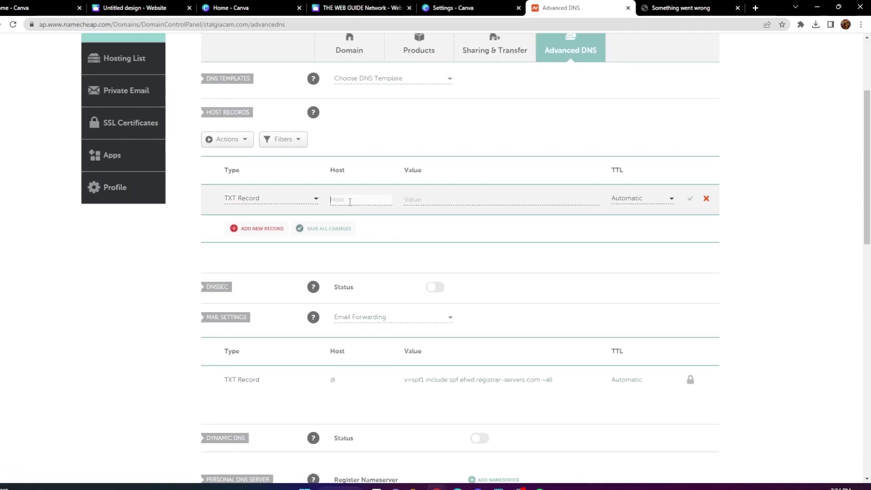
{"action": "key", "text": "ctrl+v"}
Paste Canva's verification value into the TXT record and save it
{"action": "left_click", "coordinate": [390, 9]}
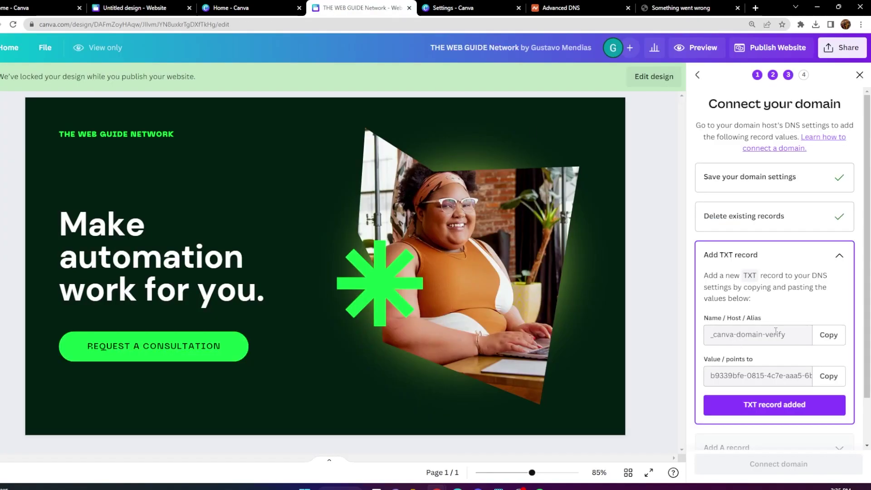
{"action": "left_click", "coordinate": [836, 383]}
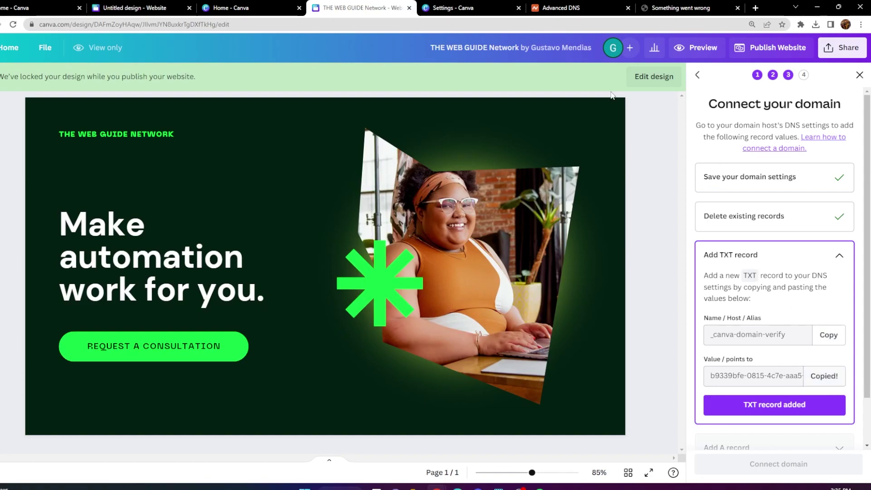
{"action": "left_click", "coordinate": [544, 8]}
{"action": "left_click", "coordinate": [438, 198]}
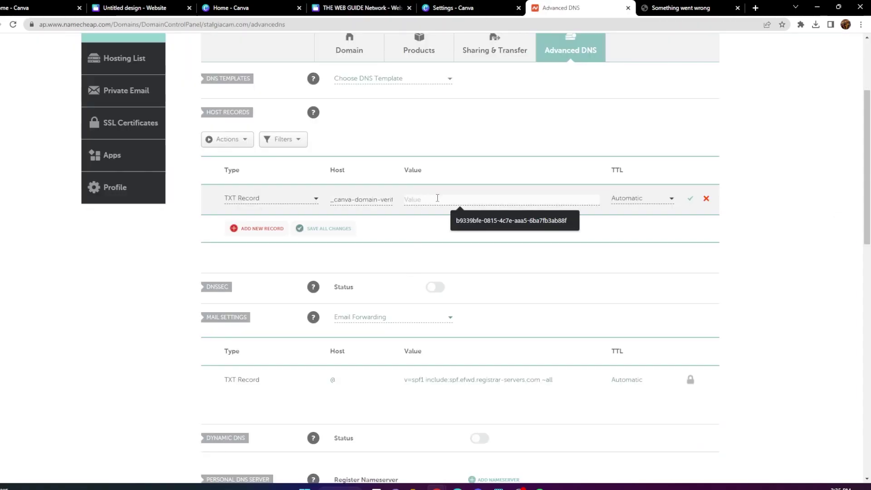
{"action": "key", "text": "ctrl+v"}
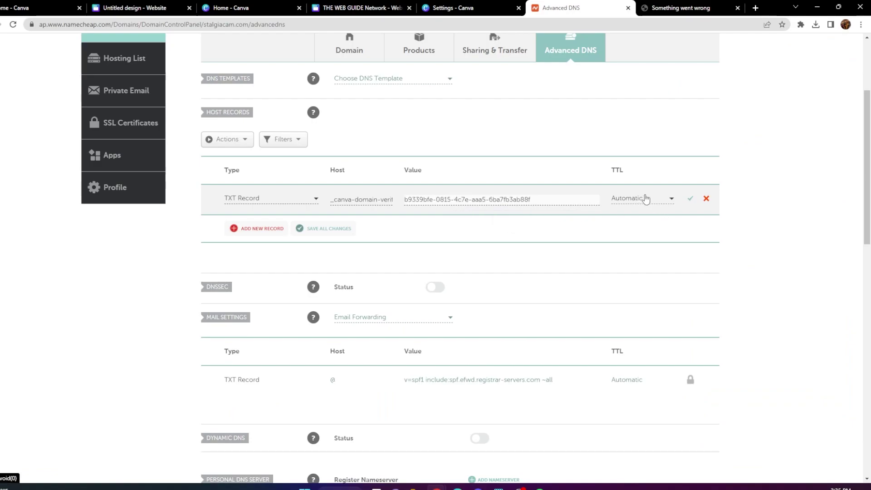
{"action": "left_click", "coordinate": [691, 200]}
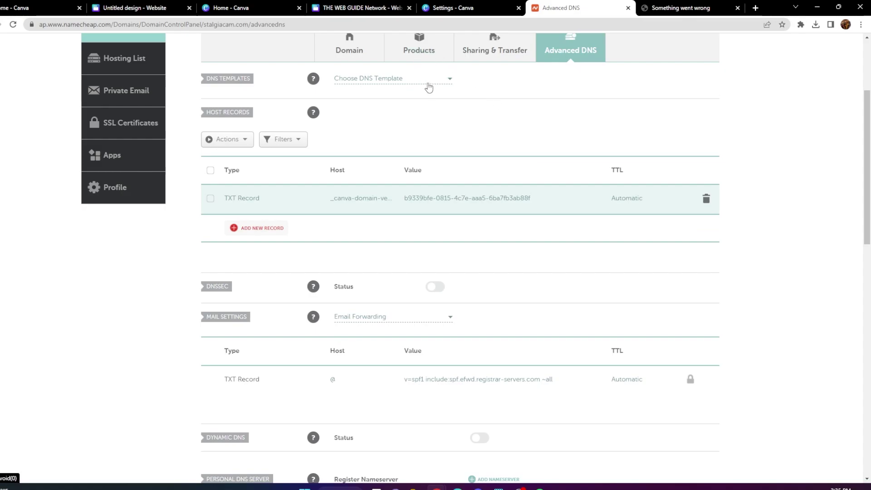
{"action": "left_click", "coordinate": [352, 7]}
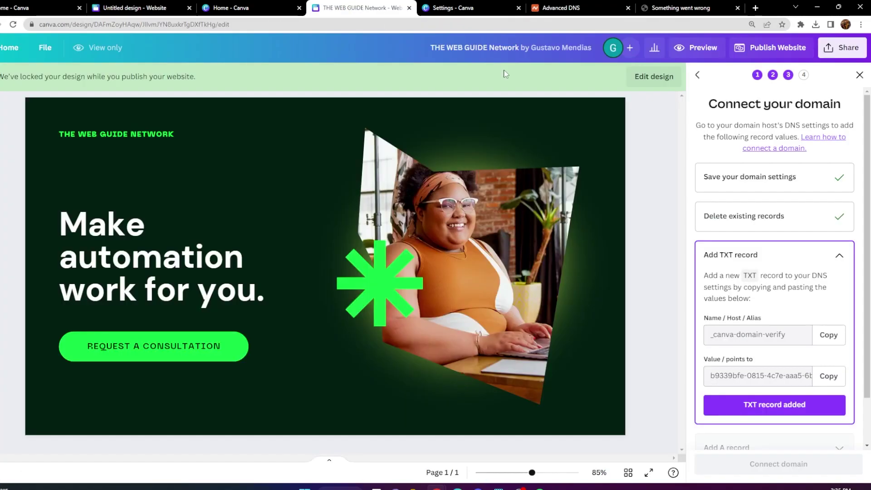
Mark the TXT record as added in Canva and copy the A record's @ host name
{"action": "left_click", "coordinate": [774, 409]}
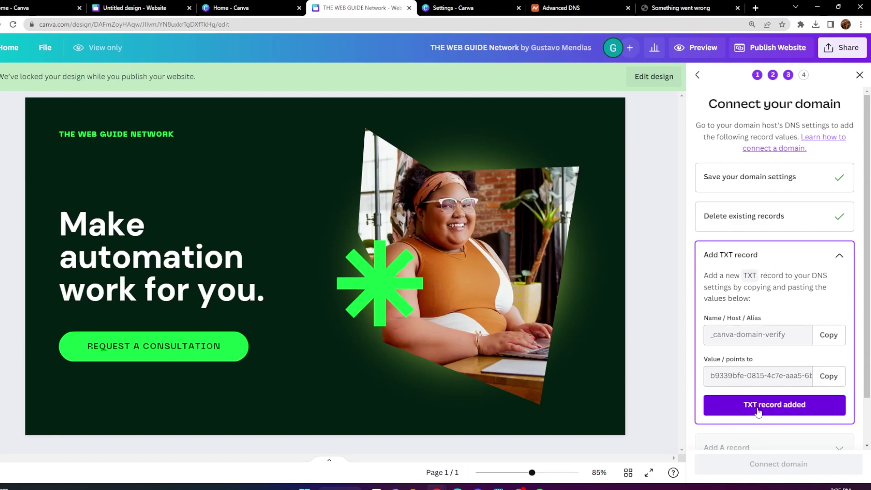
{"action": "scroll", "coordinate": [755, 322], "scroll_direction": "down", "scroll_amount": 1}
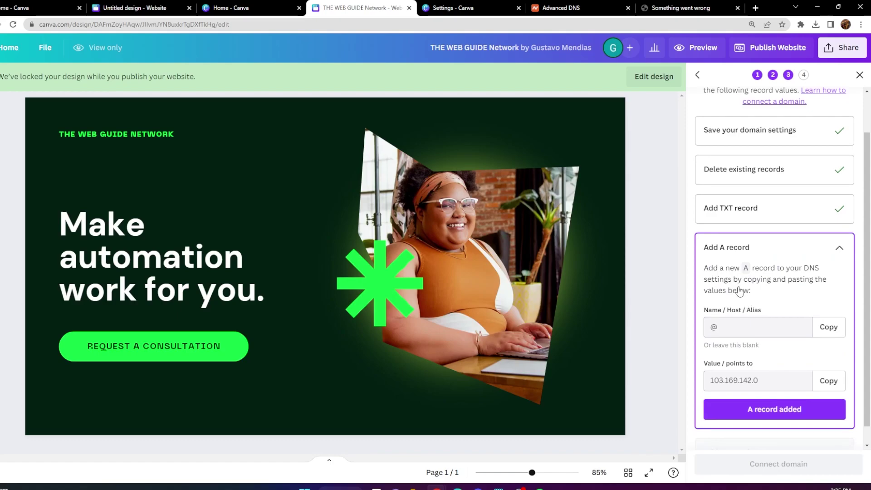
{"action": "scroll", "coordinate": [748, 286], "scroll_direction": "down", "scroll_amount": 1}
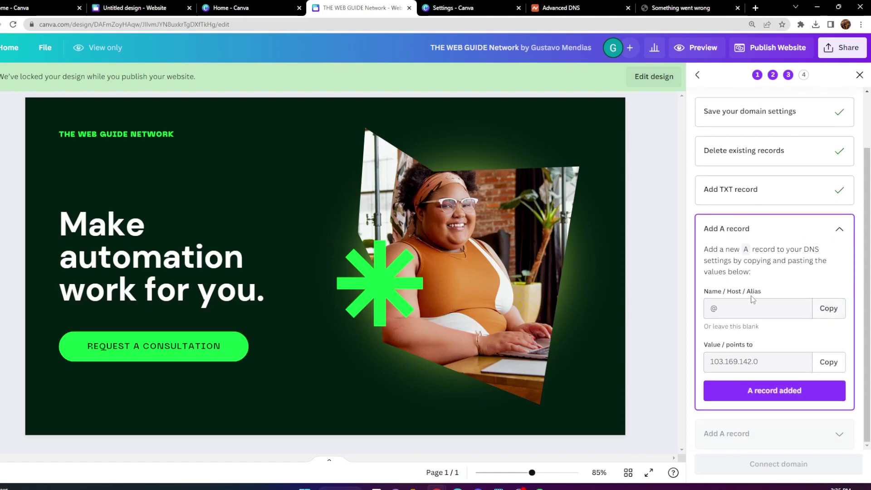
{"action": "left_click", "coordinate": [813, 308]}
{"action": "left_click", "coordinate": [552, 5]}
Add a new A record row in Namecheap with @ pasted as its host
{"action": "scroll", "coordinate": [386, 267], "scroll_direction": "up", "scroll_amount": 3}
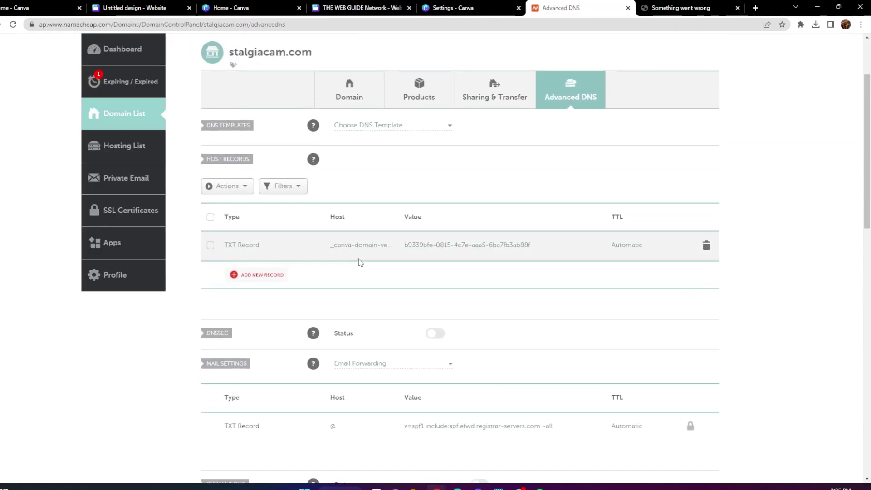
{"action": "left_click", "coordinate": [247, 367]}
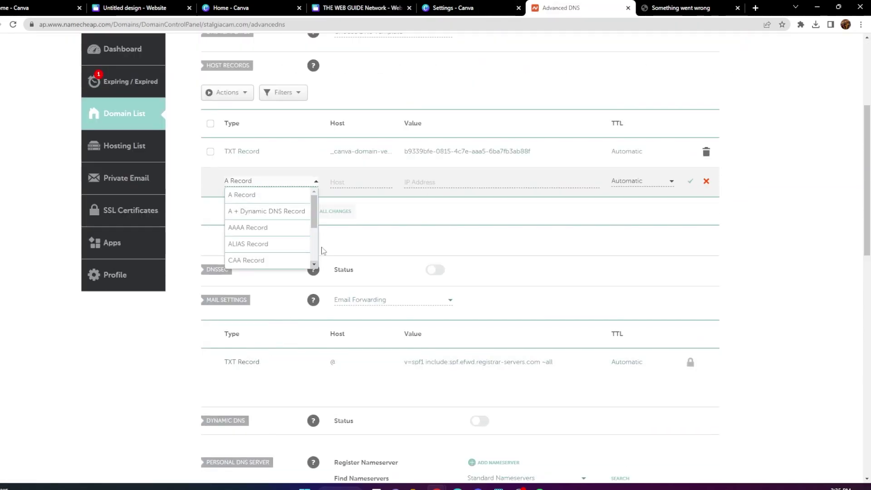
{"action": "left_click", "coordinate": [263, 197]}
{"action": "left_click", "coordinate": [342, 183]}
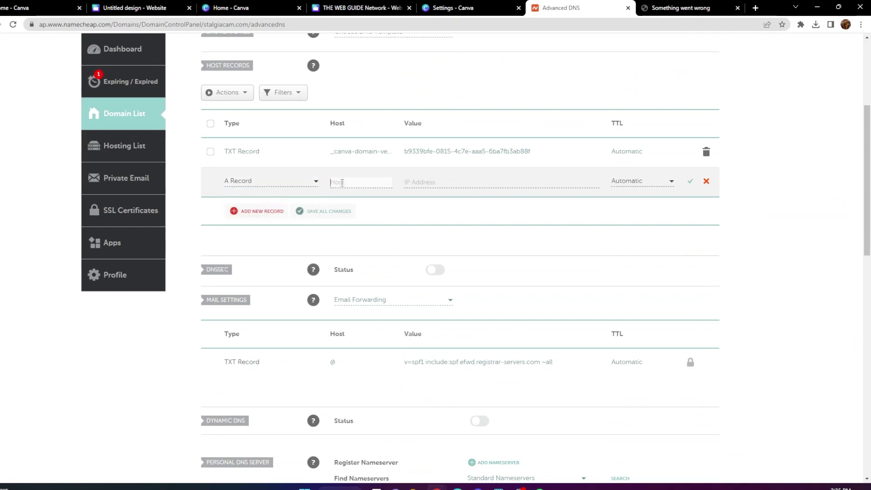
{"action": "right_click", "coordinate": [340, 180]}
{"action": "left_click", "coordinate": [368, 258]}
Copy Canva's A record IP and paste 103.169.142.0 as the record's address
{"action": "left_click", "coordinate": [358, 8]}
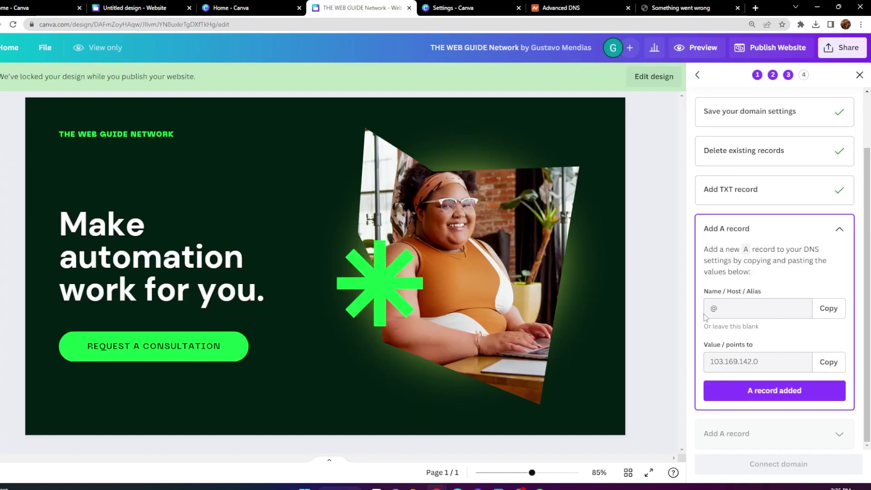
{"action": "left_click", "coordinate": [828, 363]}
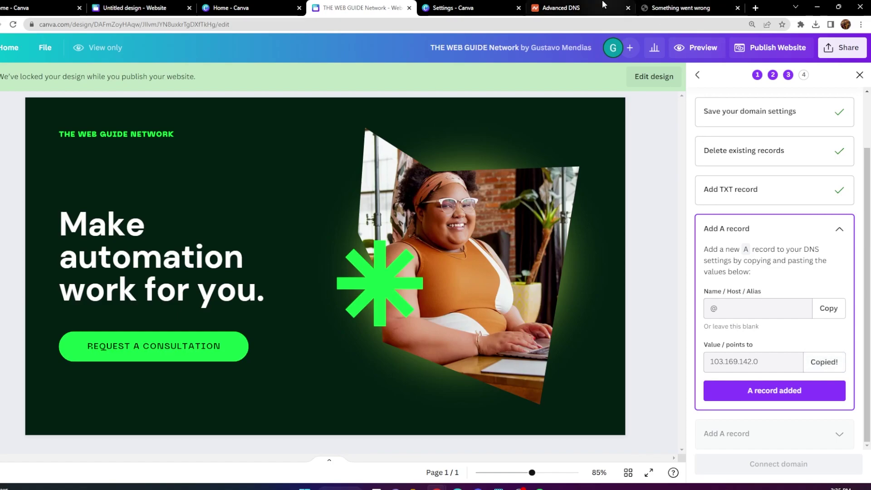
{"action": "left_click", "coordinate": [571, 8]}
{"action": "left_click", "coordinate": [434, 182]}
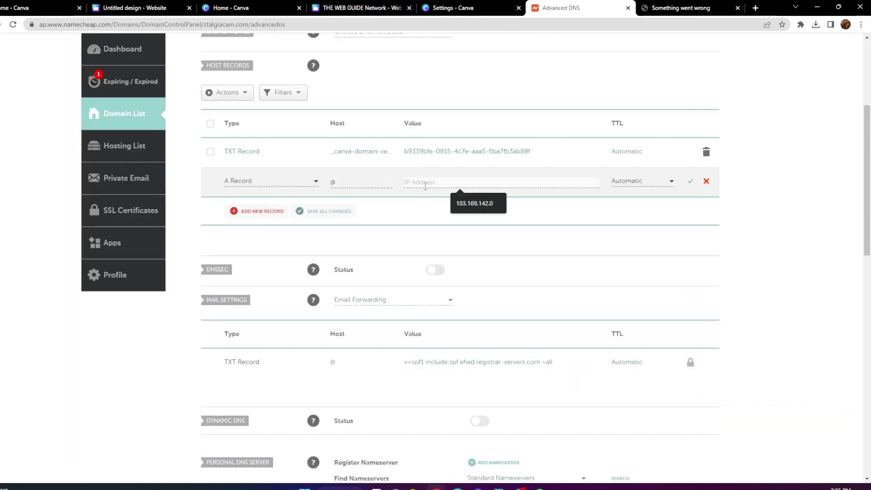
{"action": "right_click", "coordinate": [419, 182]}
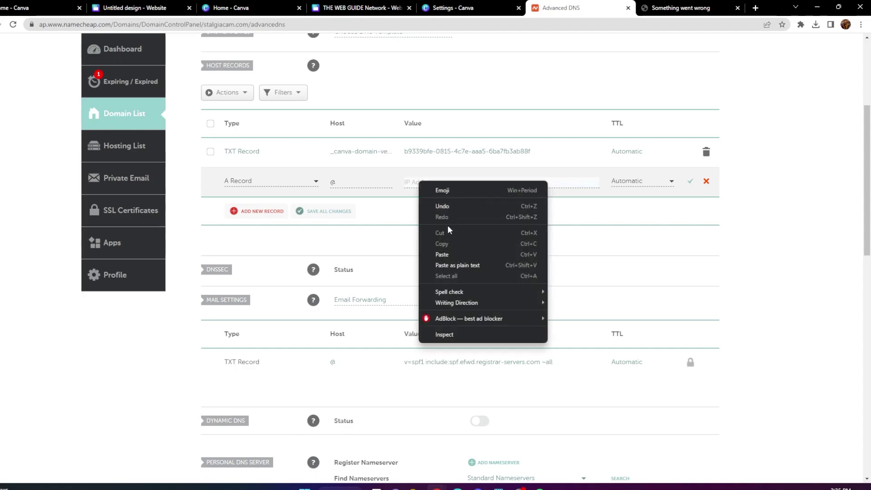
{"action": "left_click", "coordinate": [442, 255]}
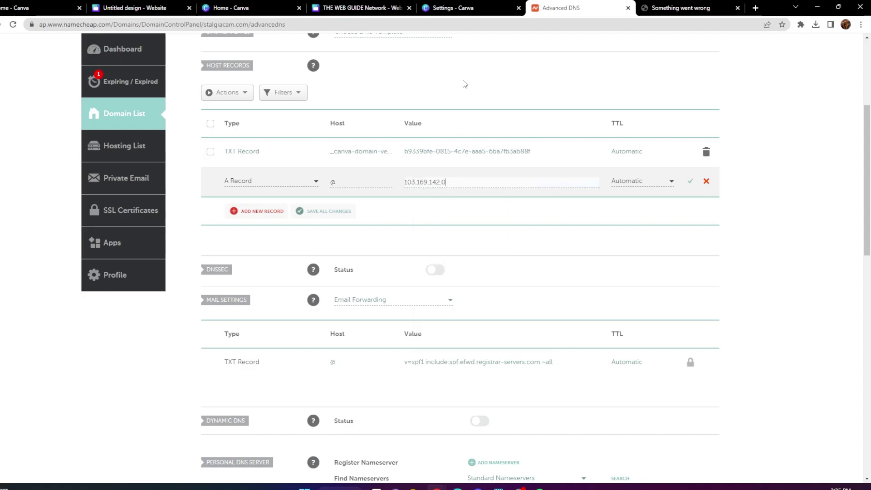
Check the address against Canva's instructions and save the @ A record
{"action": "left_click", "coordinate": [359, 8]}
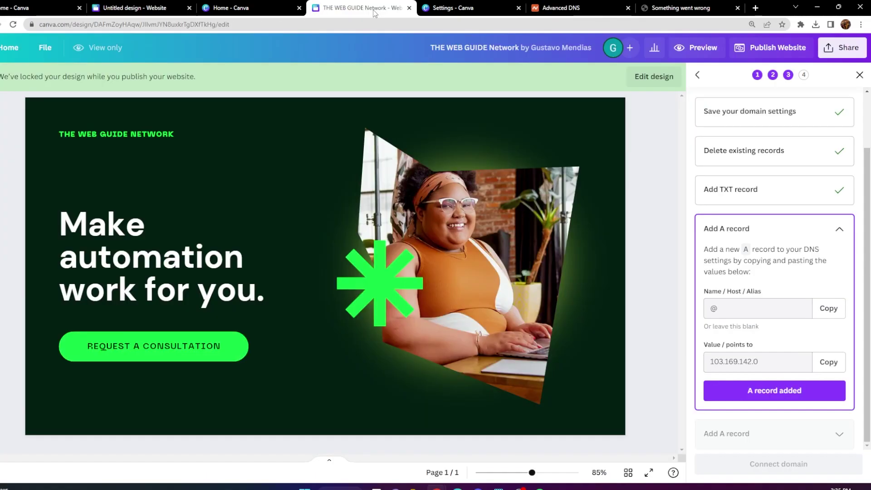
{"action": "left_click", "coordinate": [522, 7]}
{"action": "scroll", "coordinate": [539, 202], "scroll_direction": "up", "scroll_amount": 2}
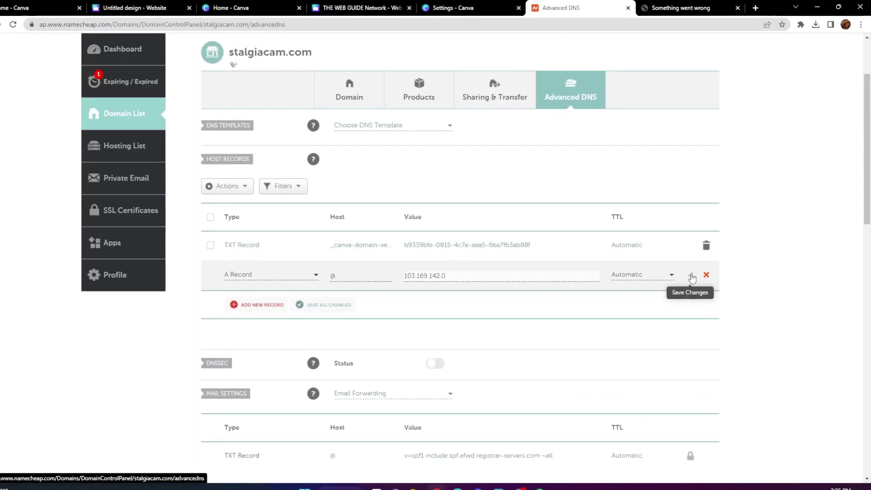
{"action": "left_click", "coordinate": [692, 276]}
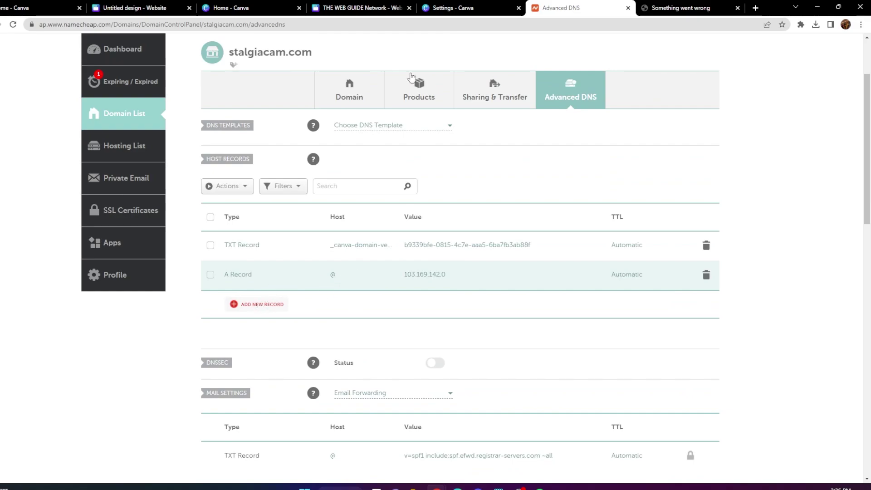
{"action": "left_click", "coordinate": [381, 7]}
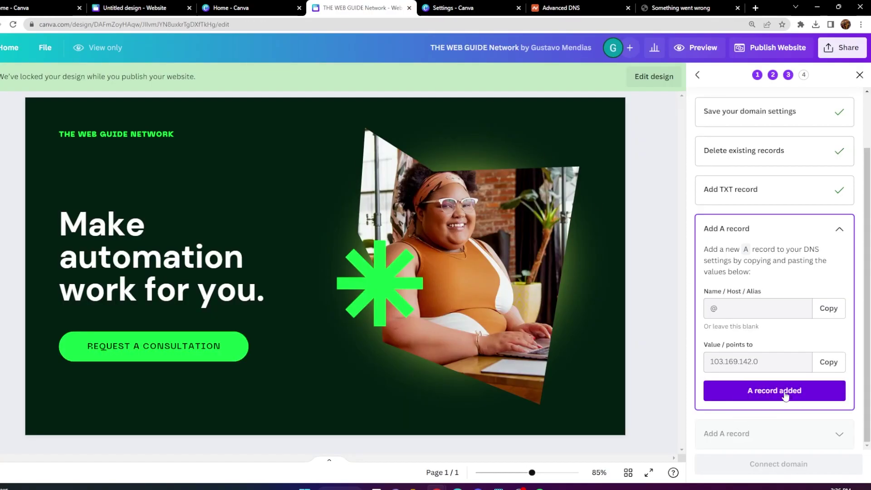
Mark the first A record as added in Canva and copy the www host name
{"action": "left_click", "coordinate": [765, 395]}
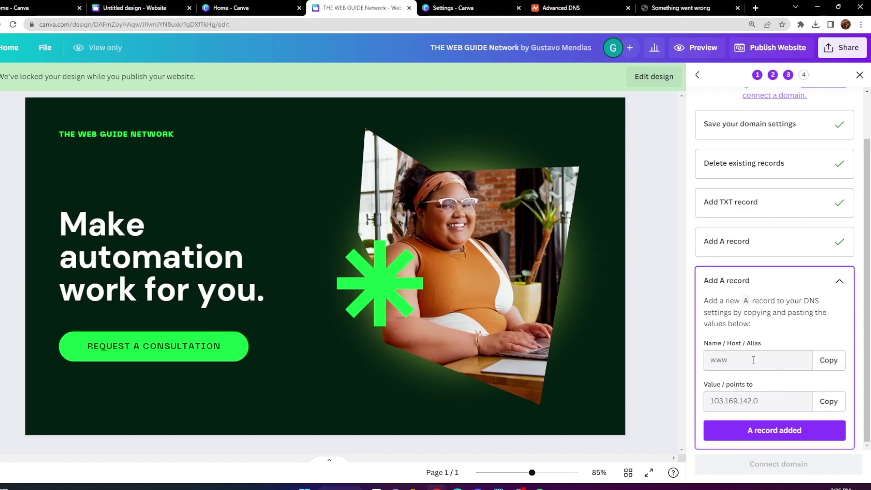
{"action": "left_click", "coordinate": [829, 370]}
{"action": "left_click", "coordinate": [555, 7]}
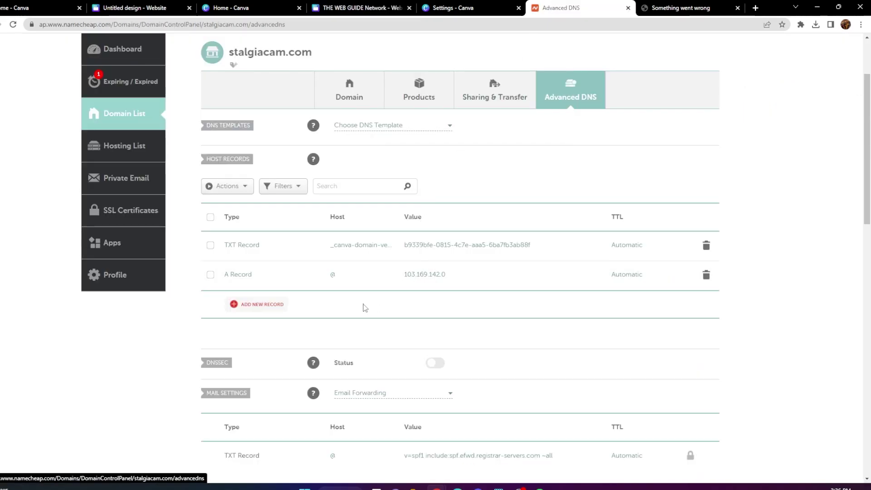
Add another A record row in Namecheap with www pasted as its host
{"action": "left_click", "coordinate": [255, 304]}
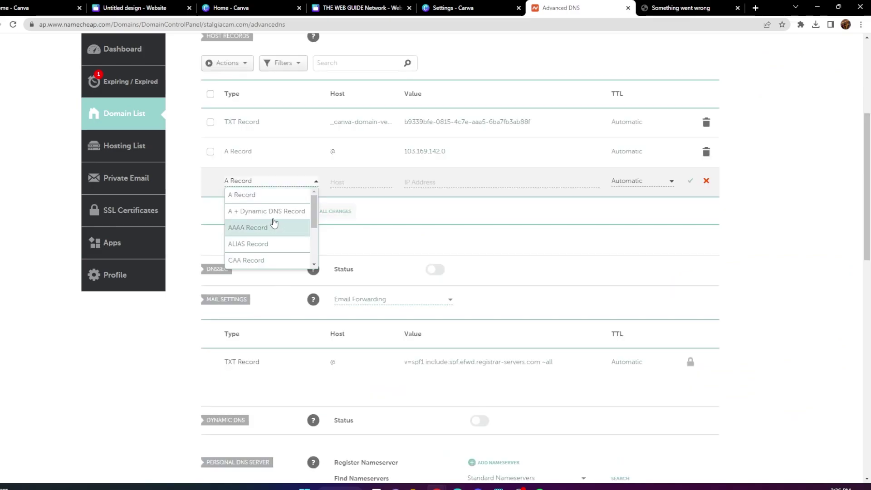
{"action": "left_click", "coordinate": [253, 194]}
{"action": "left_click", "coordinate": [337, 184]}
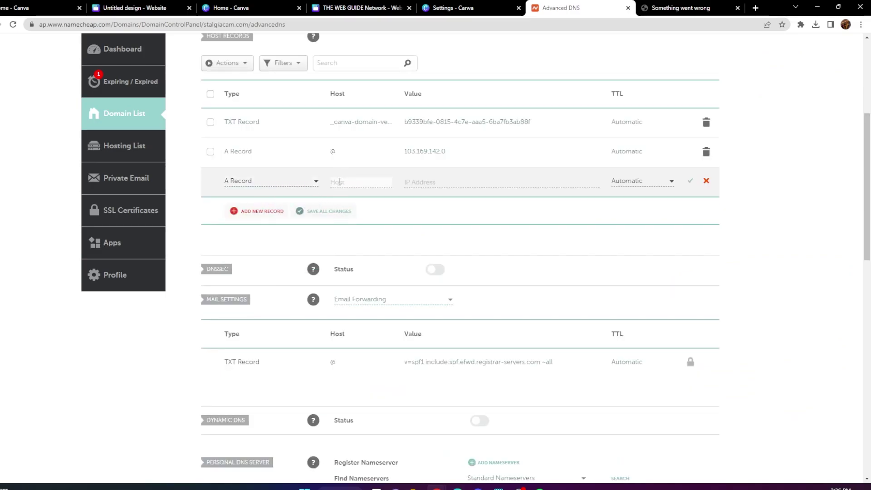
{"action": "right_click", "coordinate": [339, 183]}
{"action": "left_click", "coordinate": [368, 250]}
{"action": "scroll", "coordinate": [388, 253], "scroll_direction": "up", "scroll_amount": 1}
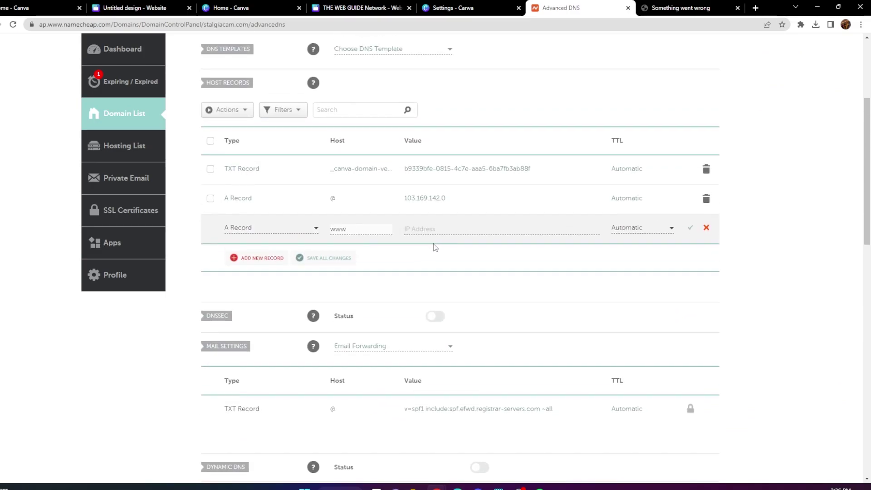
{"action": "key", "text": "Tab"}
Set the www record's IP to 103.169.142.0, save it, and mark the step done in Canva
{"action": "left_click", "coordinate": [359, 8]}
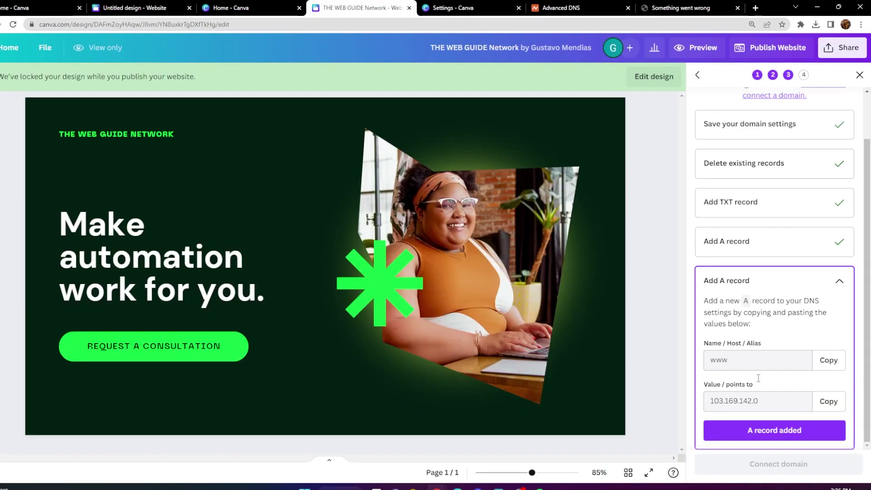
{"action": "left_click", "coordinate": [810, 403]}
{"action": "left_click", "coordinate": [557, 7]}
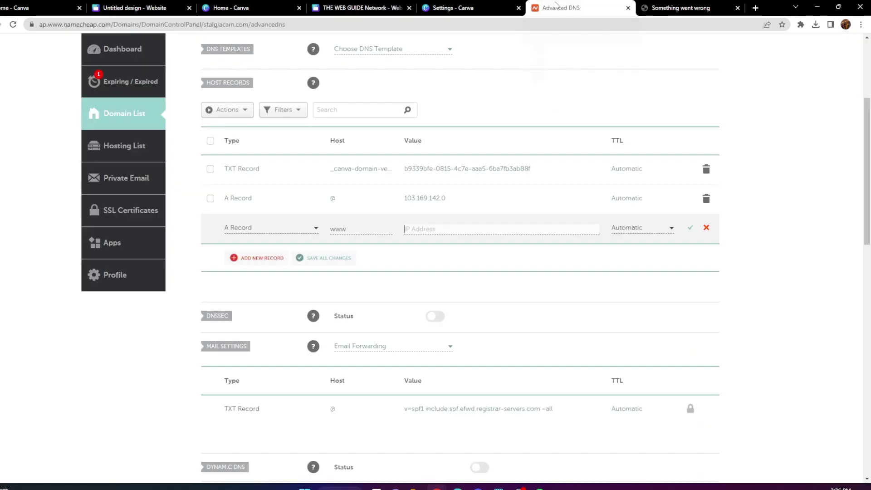
{"action": "right_click", "coordinate": [429, 229]}
{"action": "left_click", "coordinate": [458, 305]}
{"action": "left_click", "coordinate": [446, 261]}
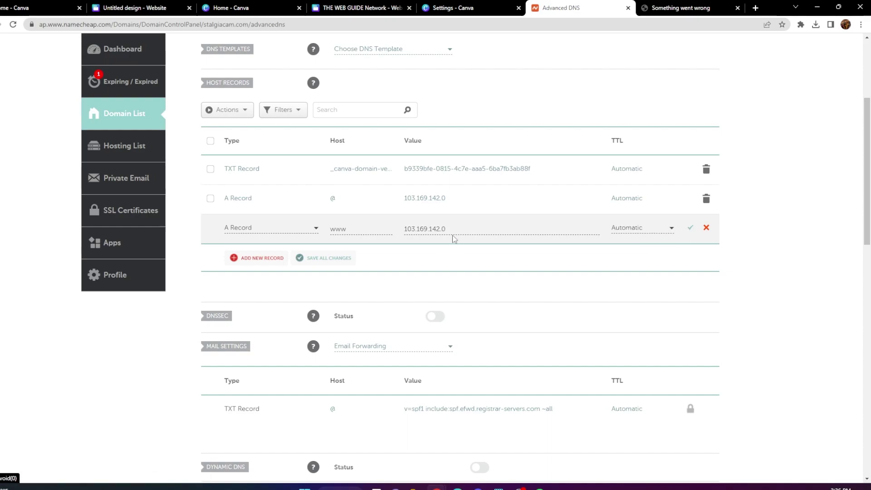
{"action": "left_click", "coordinate": [688, 232]}
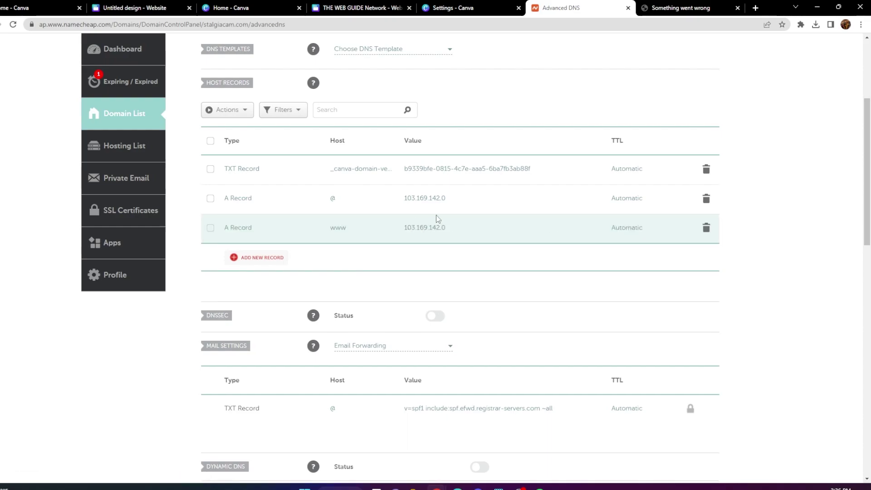
{"action": "left_click", "coordinate": [363, 8]}
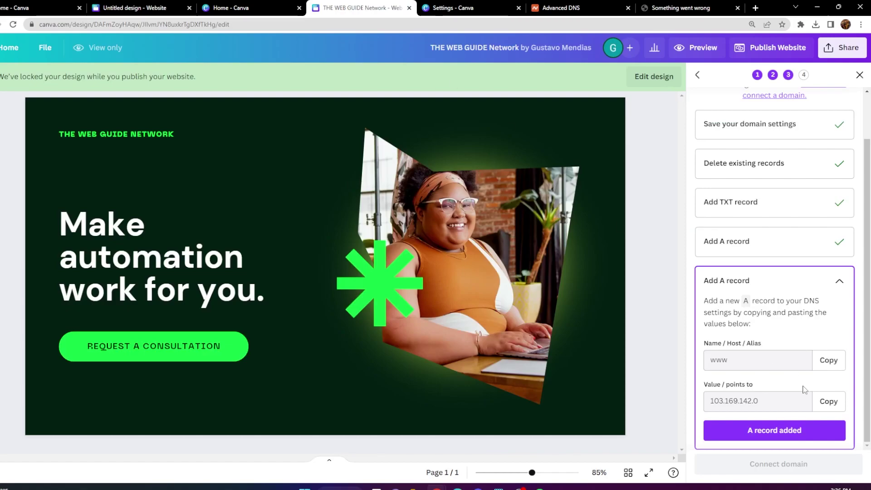
{"action": "left_click", "coordinate": [778, 433]}
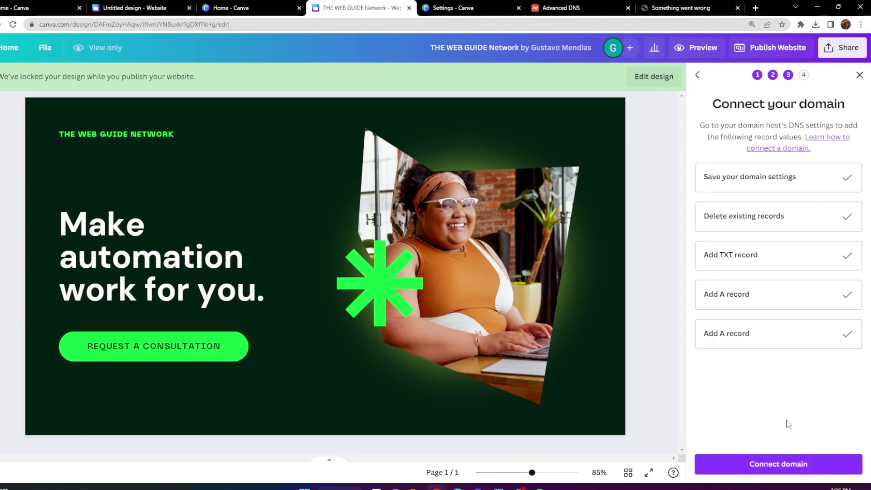
Connect stalgiacam.com and change the browser tab title to 'The Web Guide Website'
{"action": "left_click", "coordinate": [762, 468]}
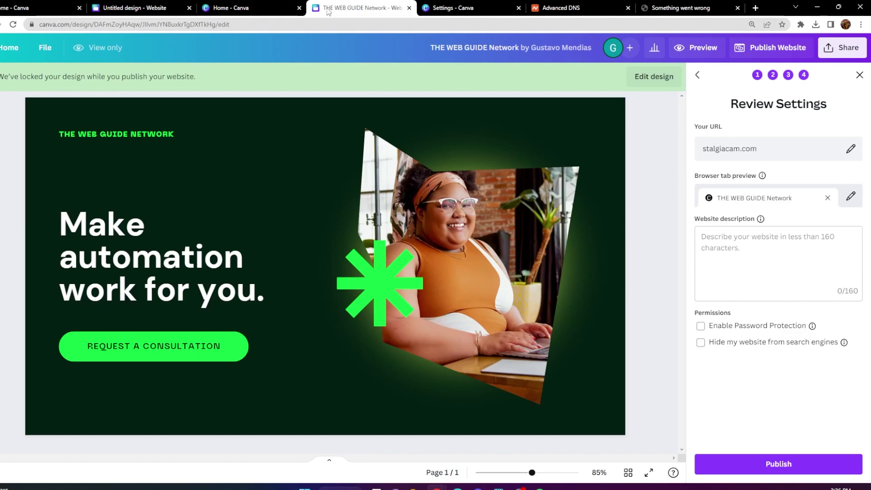
{"action": "left_click", "coordinate": [849, 199]}
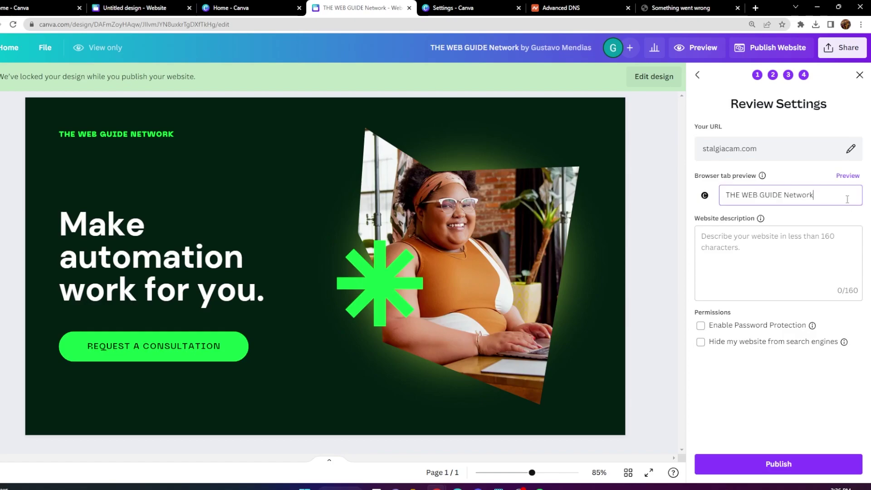
{"action": "left_click_drag", "start_coordinate": [839, 198], "coordinate": [708, 199]}
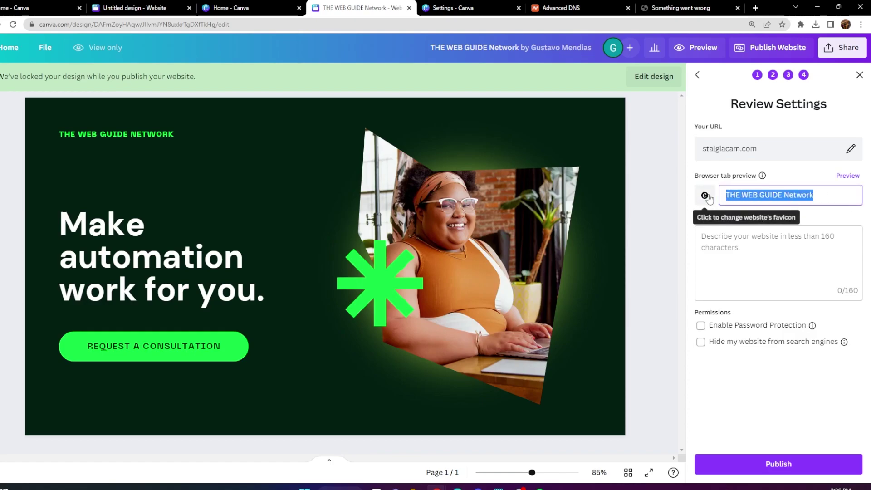
{"action": "type", "text": "tHhe"}
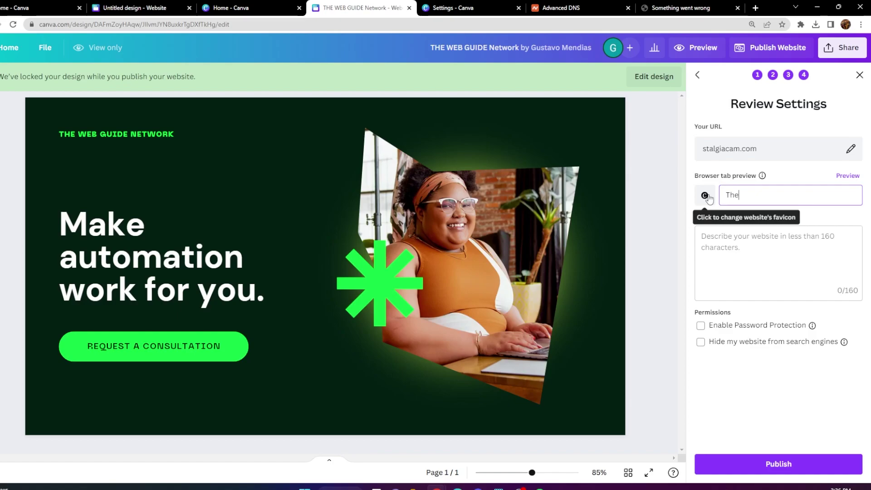
{"action": "type", "text": " Web Guide Website"}
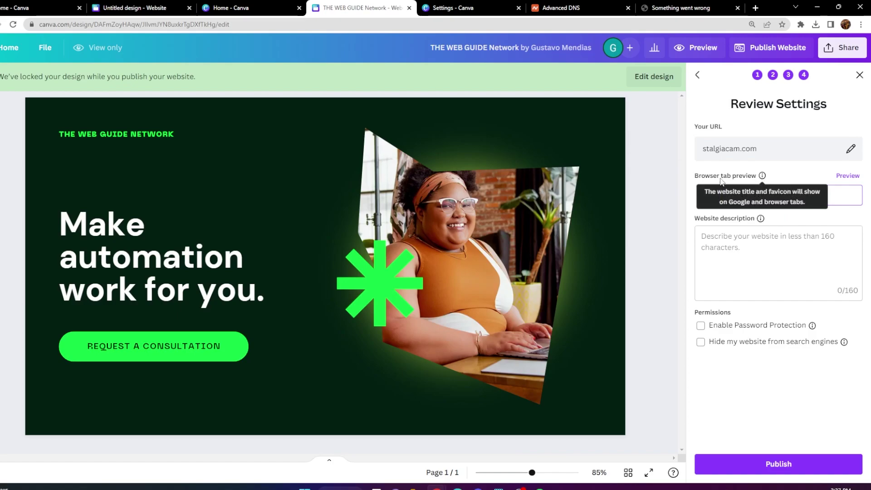
{"action": "left_click", "coordinate": [749, 254]}
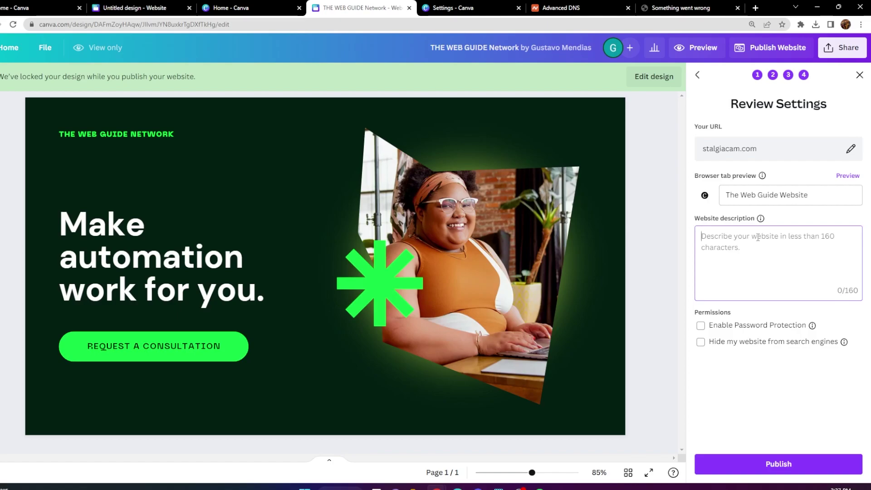
Enter the description 'Book your Youtube Consultation Call.', keep search engine visibility on, and publish
{"action": "type", "text": "Book your "}
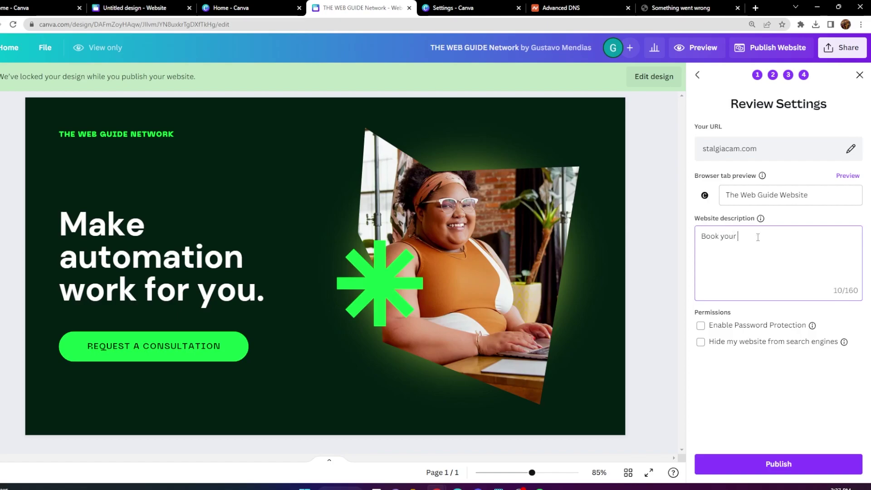
{"action": "type", "text": "Yaou"}
{"action": "type", "text": "outube Consu"}
{"action": "type", "text": "lt"}
{"action": "type", "text": "ation VC"}
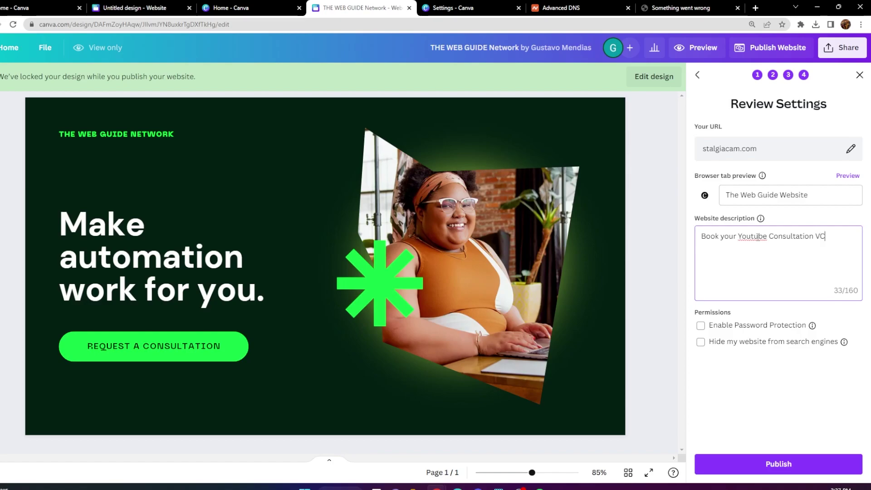
{"action": "key", "text": "BackSpace"}
{"action": "key", "text": "BackSpace"}
{"action": "type", "text": "Call."}
{"action": "left_click", "coordinate": [701, 342]}
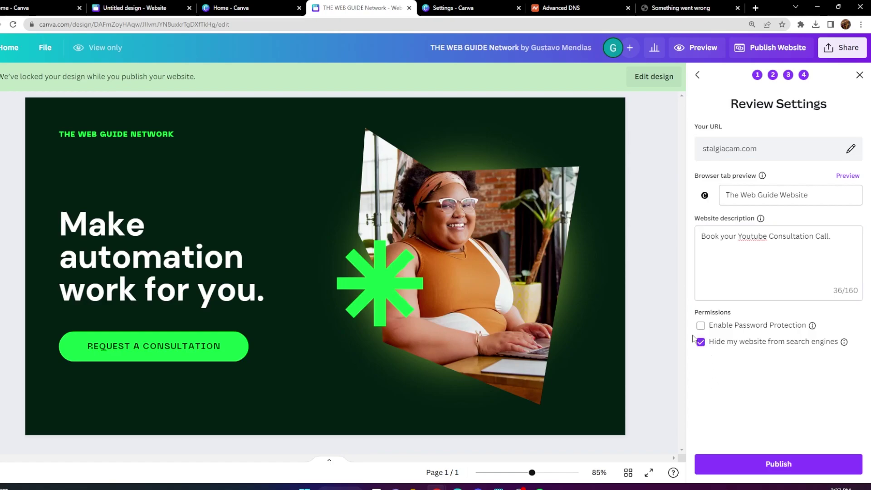
{"action": "left_click", "coordinate": [701, 342]}
{"action": "left_click", "coordinate": [796, 466]}
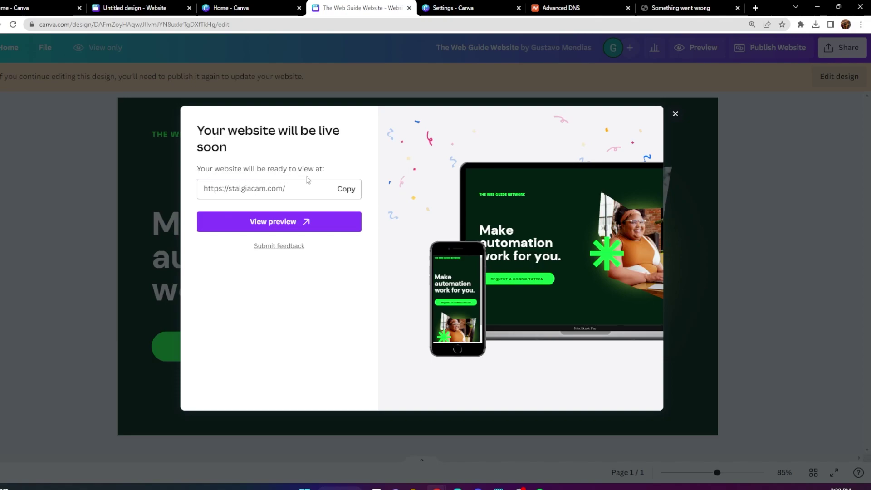
{"action": "left_click", "coordinate": [346, 189]}
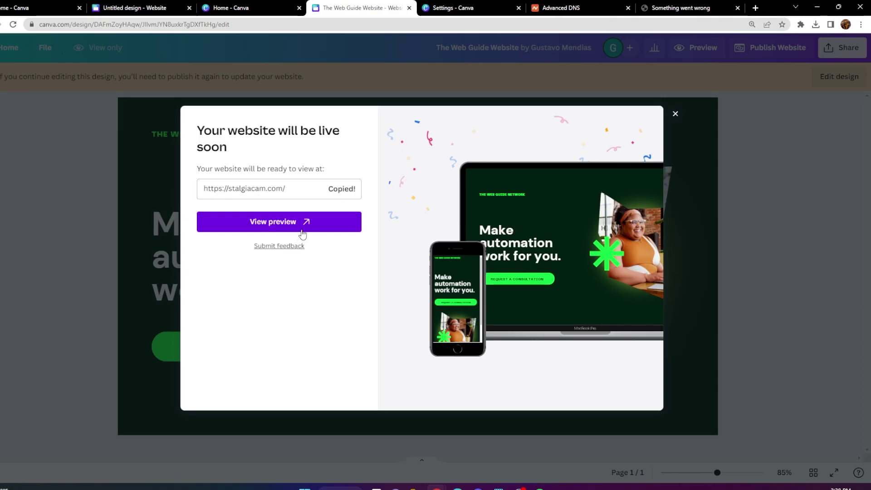
{"action": "left_click", "coordinate": [303, 234]}
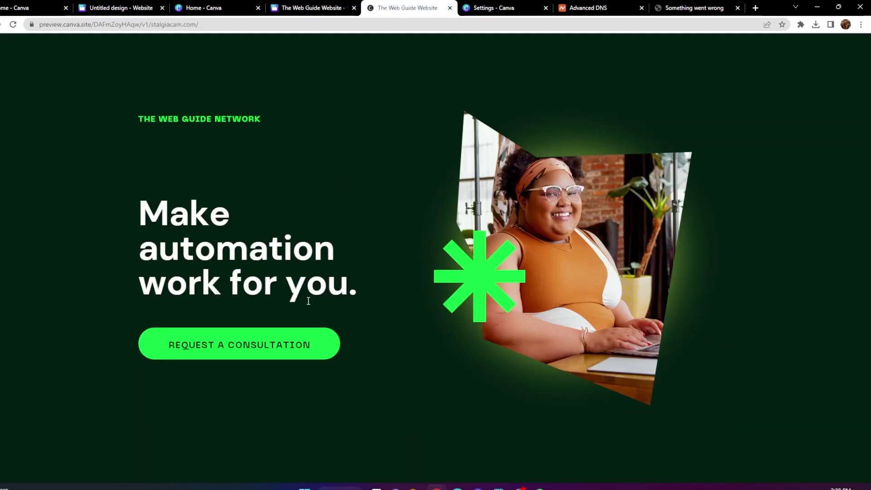
{"action": "left_click", "coordinate": [450, 7]}
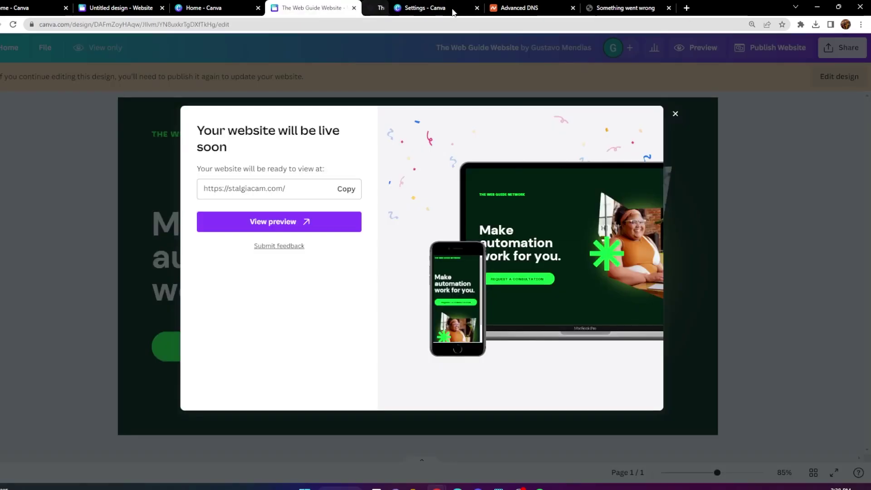
{"action": "left_click", "coordinate": [347, 188]}
Load stalgiacam.com in a new tab, then dismiss Canva's 'live soon' message in the editor
{"action": "left_click", "coordinate": [754, 7]}
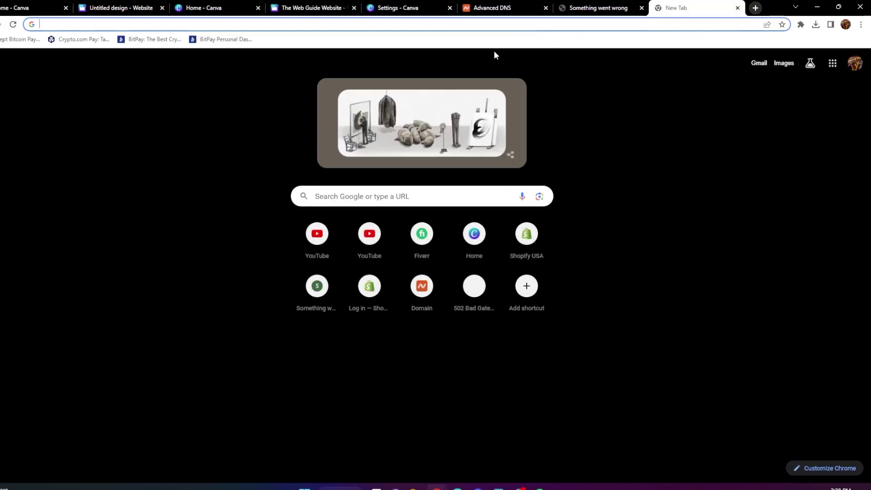
{"action": "key", "text": "ctrl+v"}
{"action": "key", "text": "Return"}
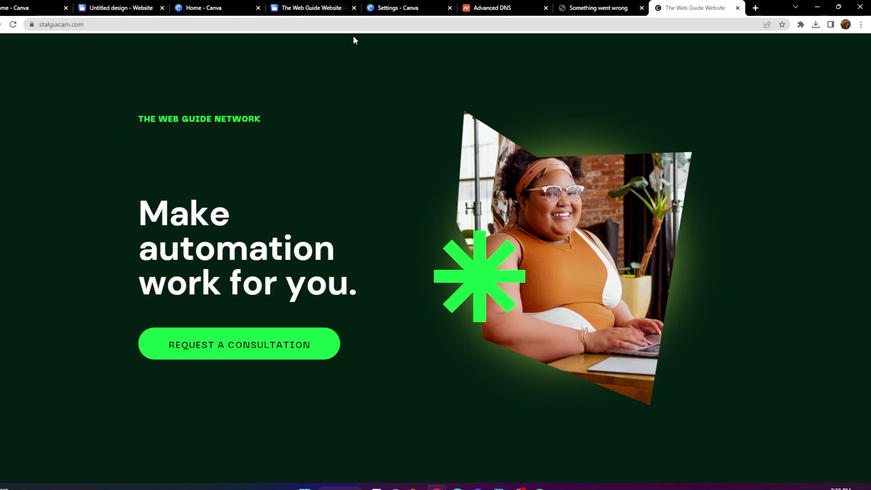
{"action": "left_click", "coordinate": [317, 8]}
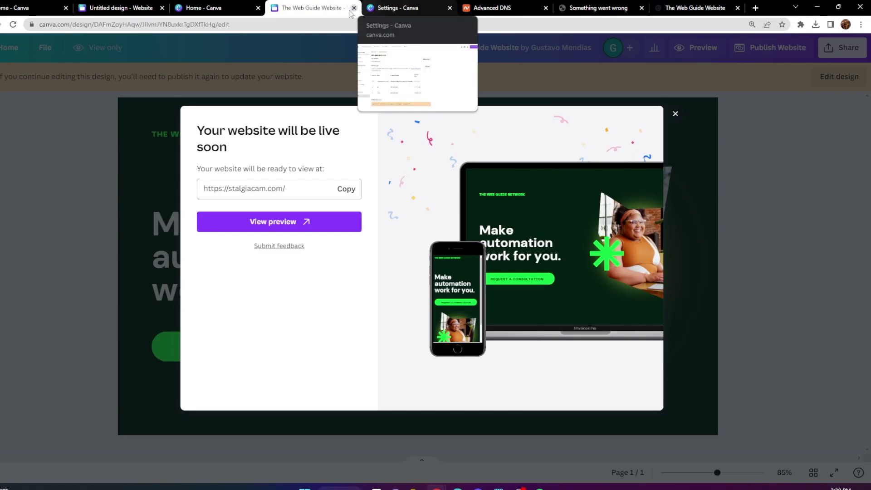
{"action": "left_click", "coordinate": [674, 114]}
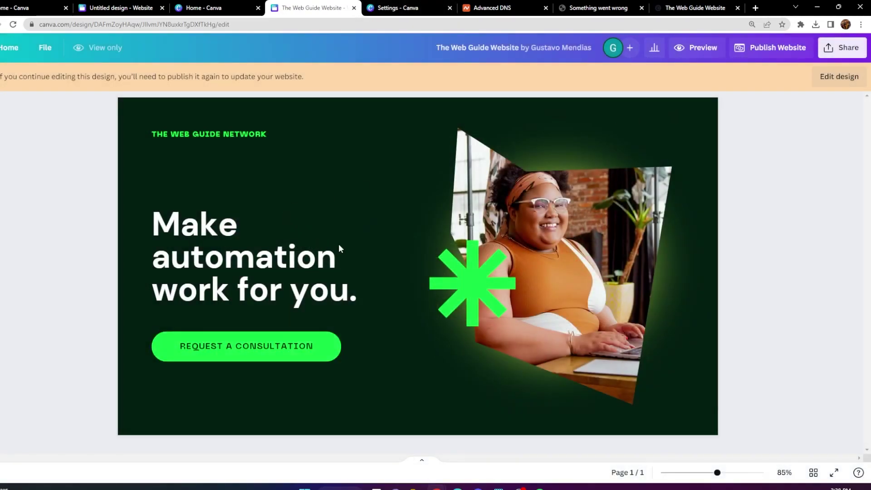